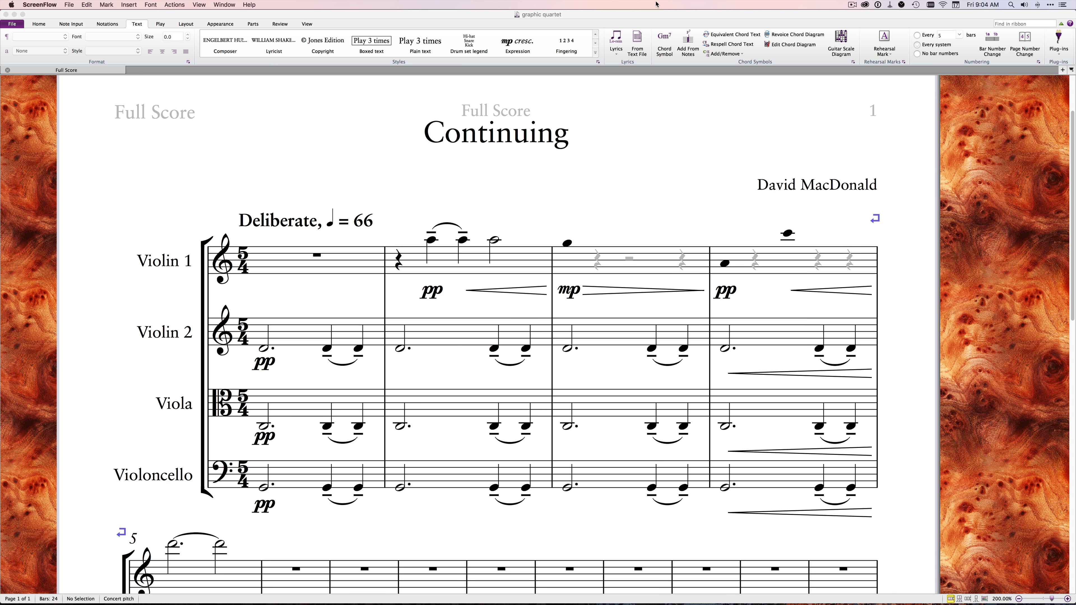
Step: Look over the full score and examine the stemless notes in Violin 1 bars 3 and 4
scroll(465, 252, down, 2)
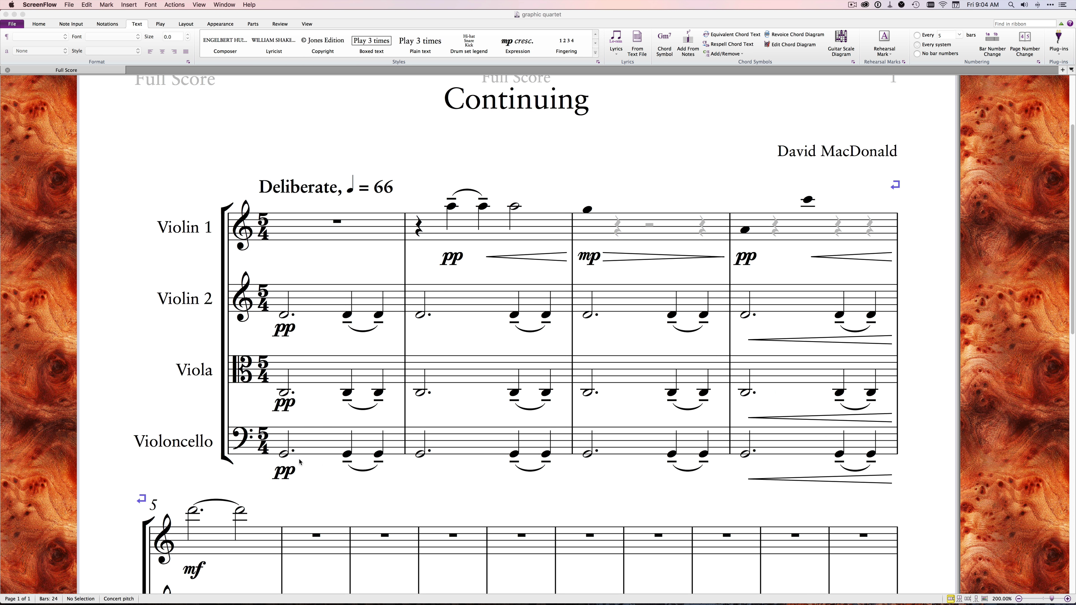
scroll(490, 456, down, 10)
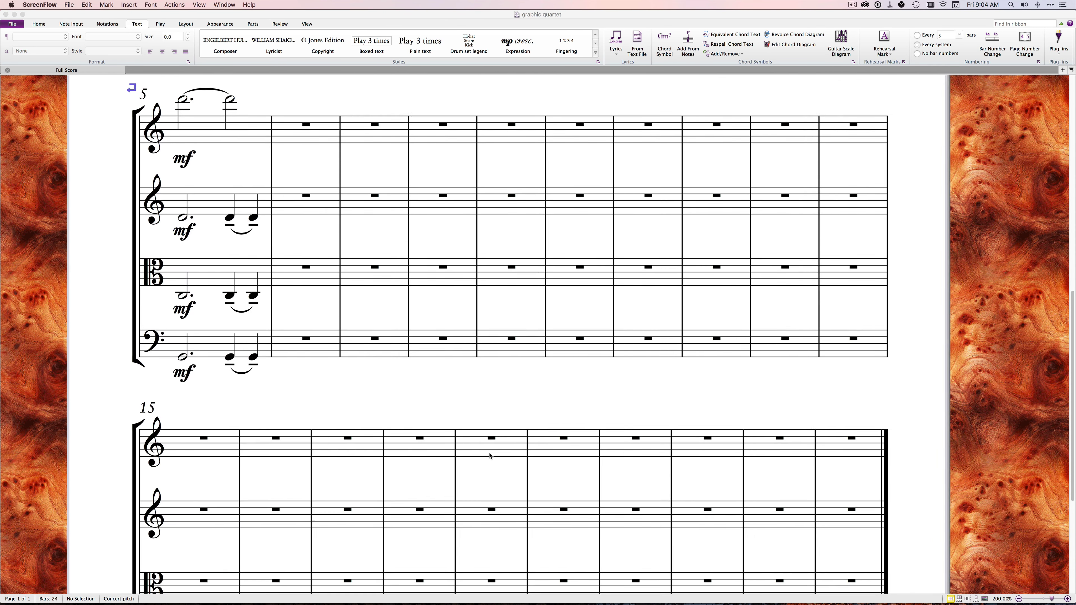
scroll(490, 455, up, 9)
scroll(490, 456, up, 2)
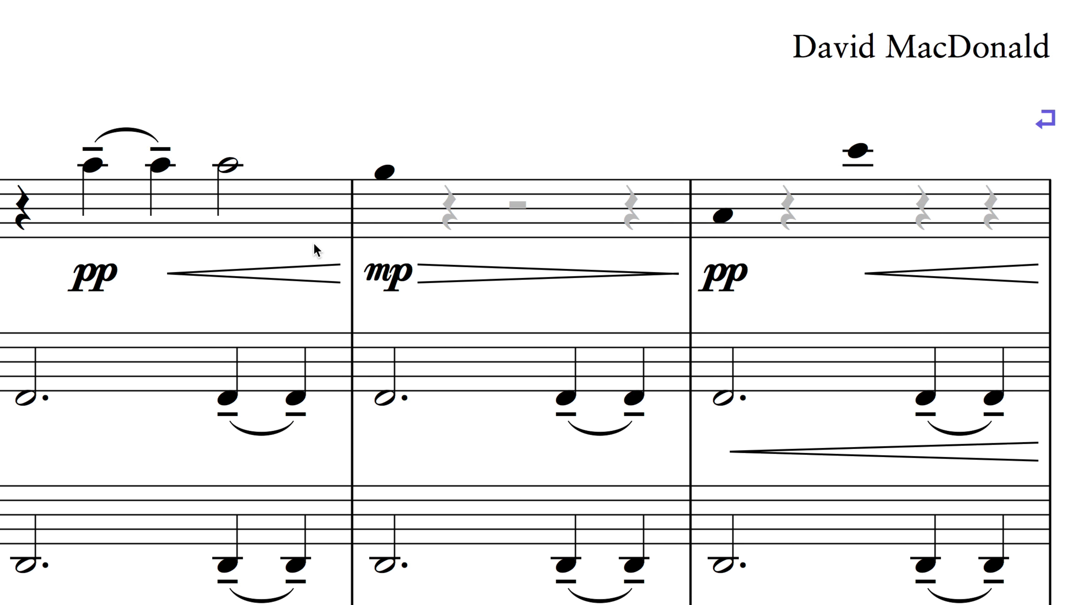
click(390, 170)
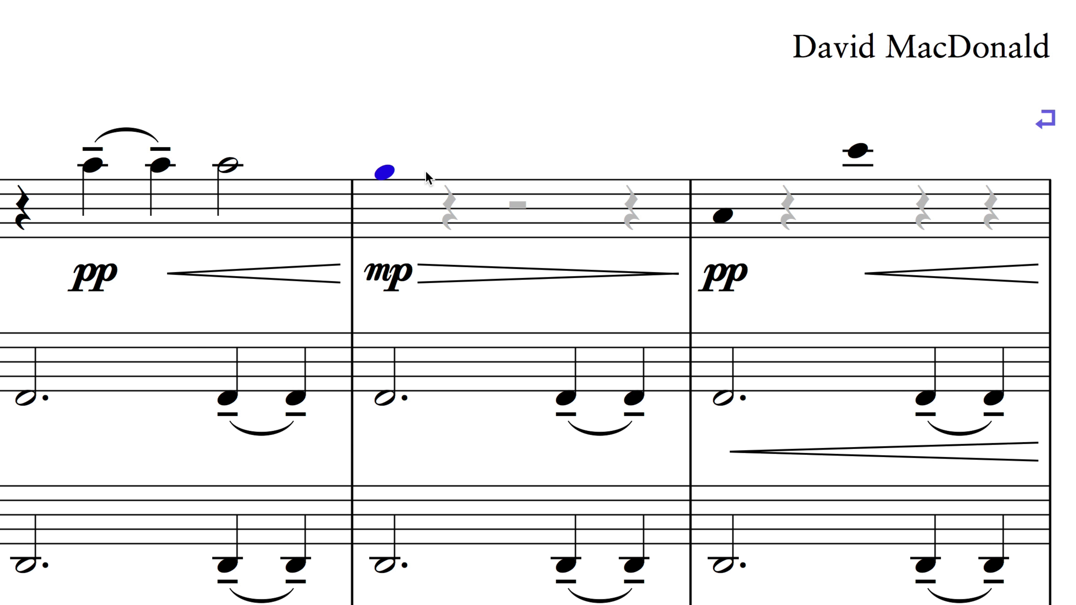
click(727, 219)
click(860, 158)
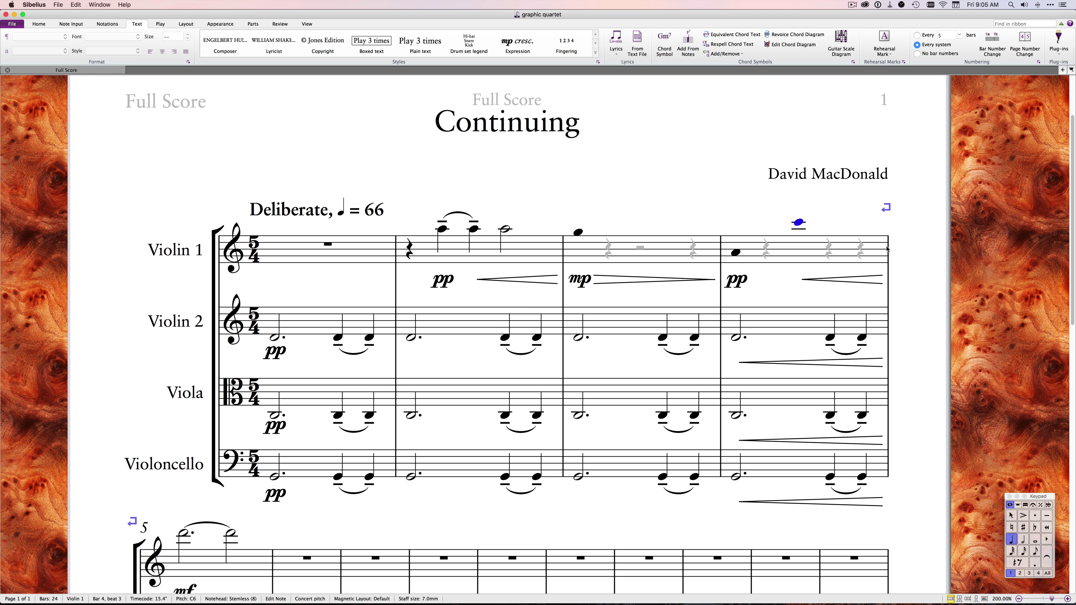
Step: Lock the format of bars 1 to 4 across all four string staves
click(346, 259)
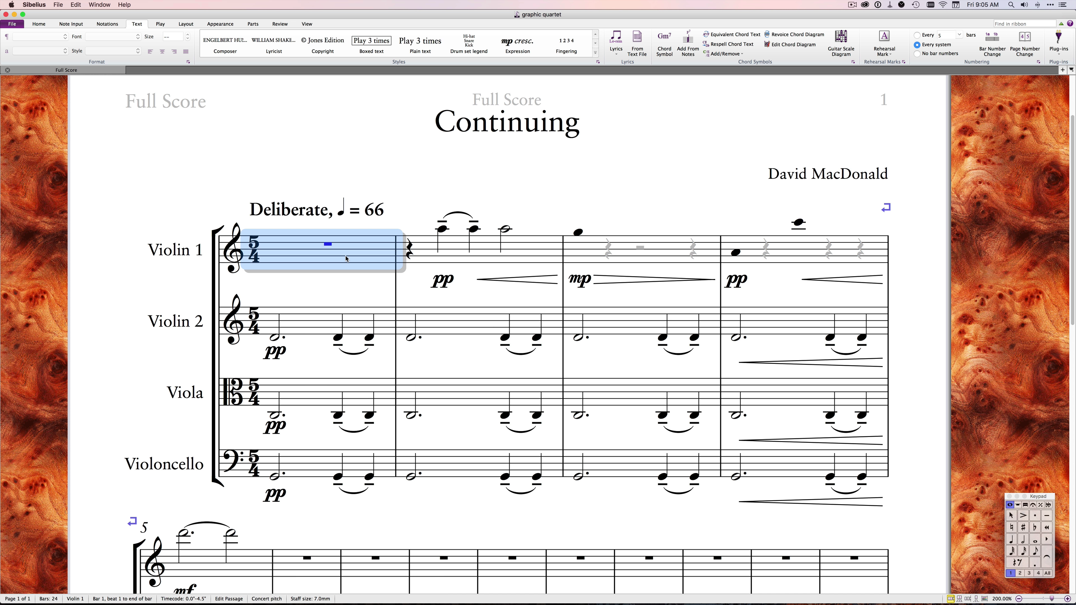
shift+click(776, 467)
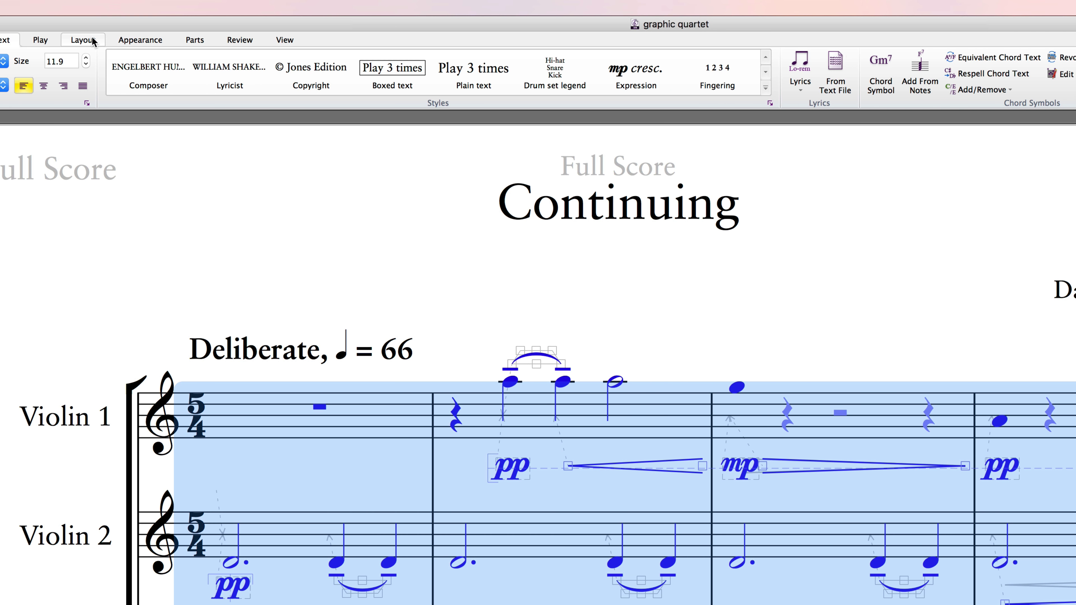
click(83, 40)
click(864, 58)
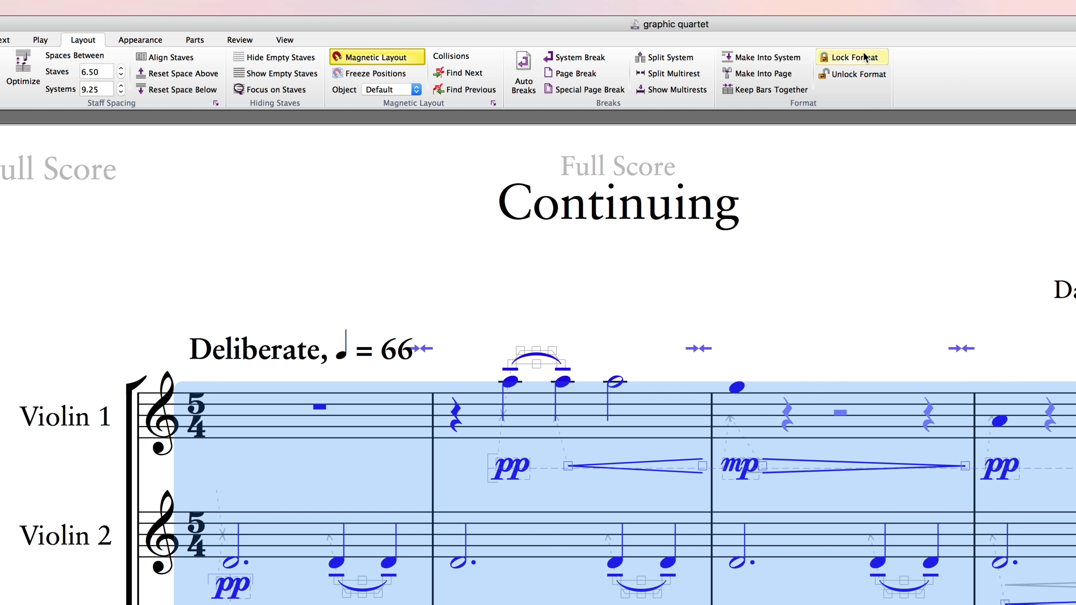
click(874, 242)
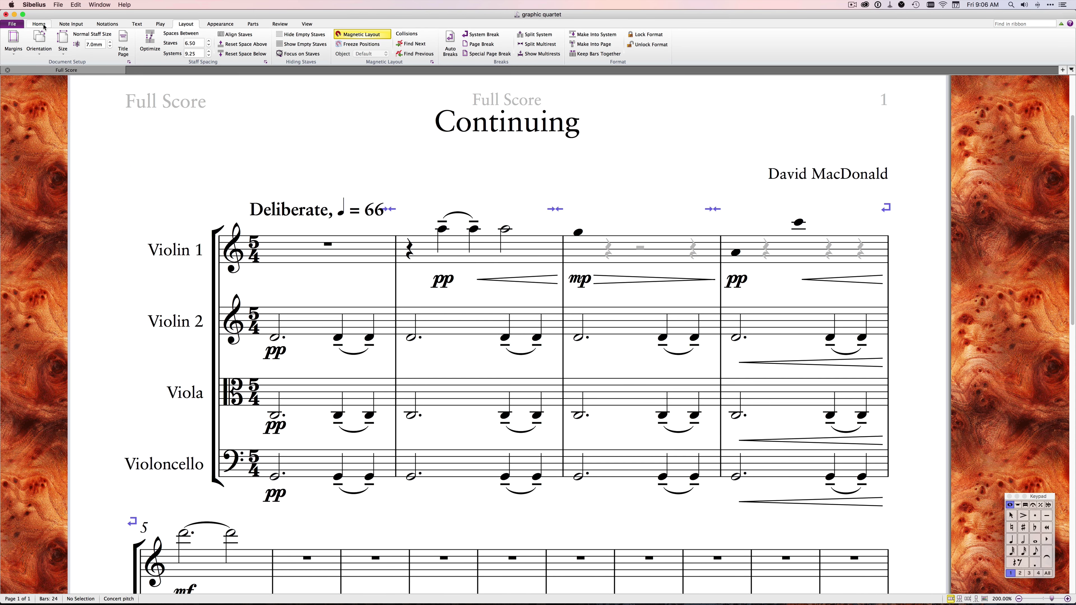
Step: Make a graphic selection around bars 2 to 4 of the Violin 1 staff, including its dynamics
click(41, 25)
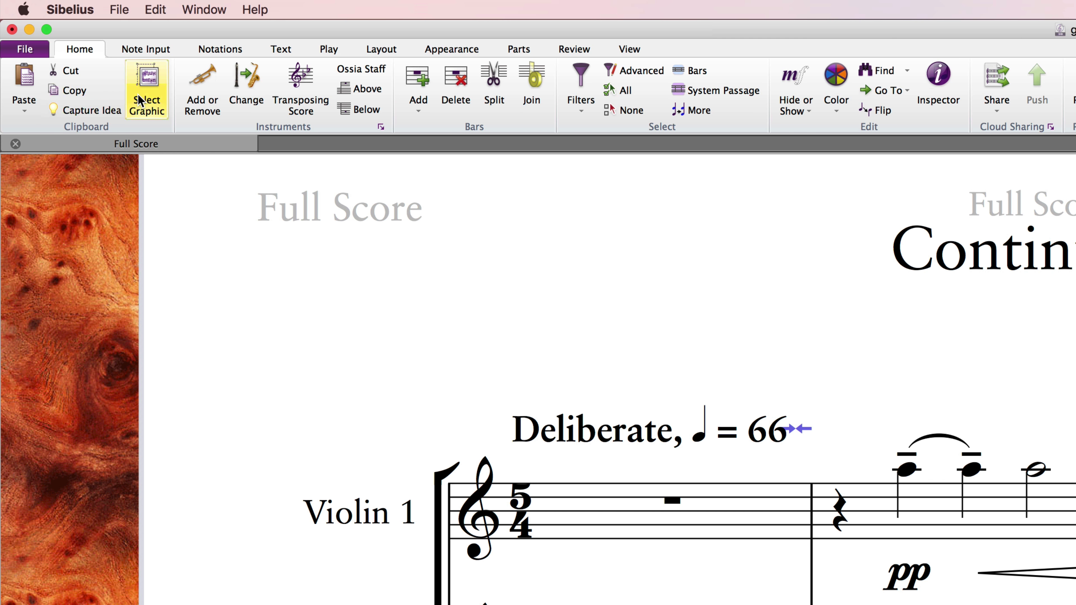
click(140, 102)
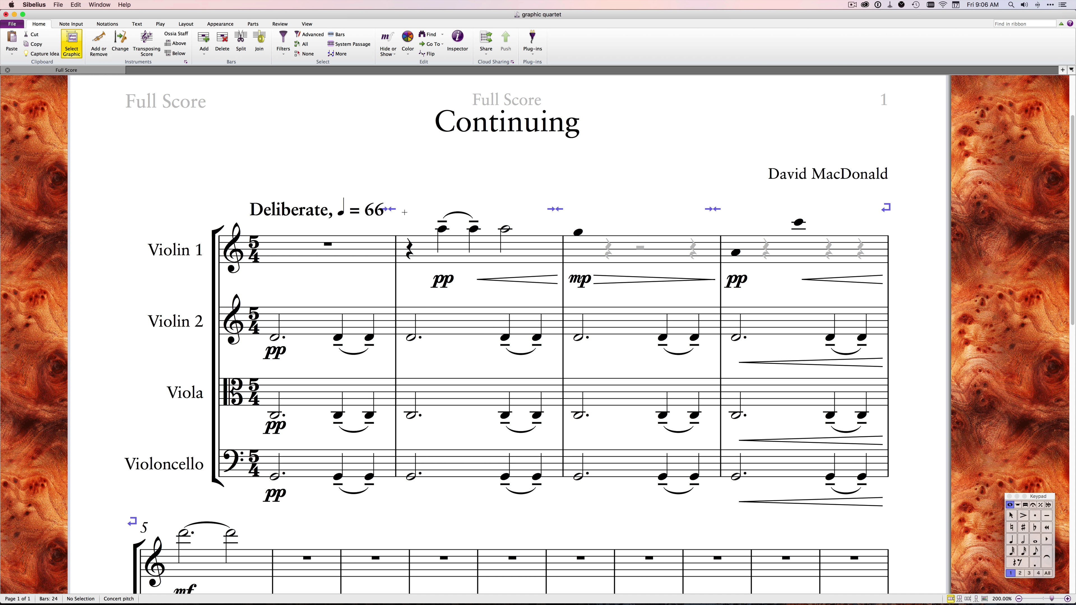
drag(403, 210, 906, 296)
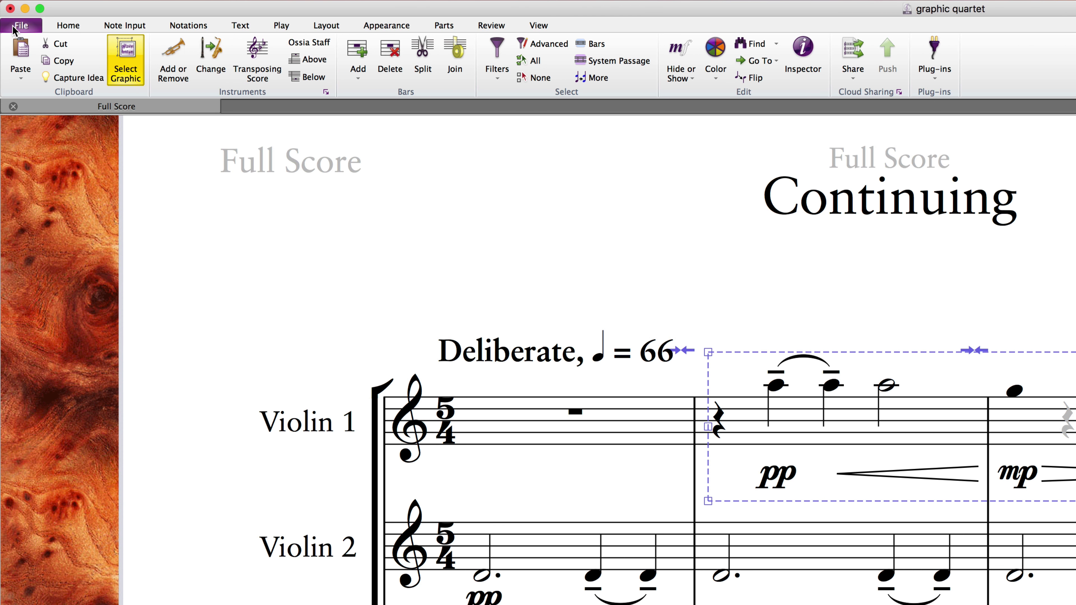
Step: Prepare a graphics export of the graphic selection, keeping the Portable Network Graphics (PNG) format
click(17, 25)
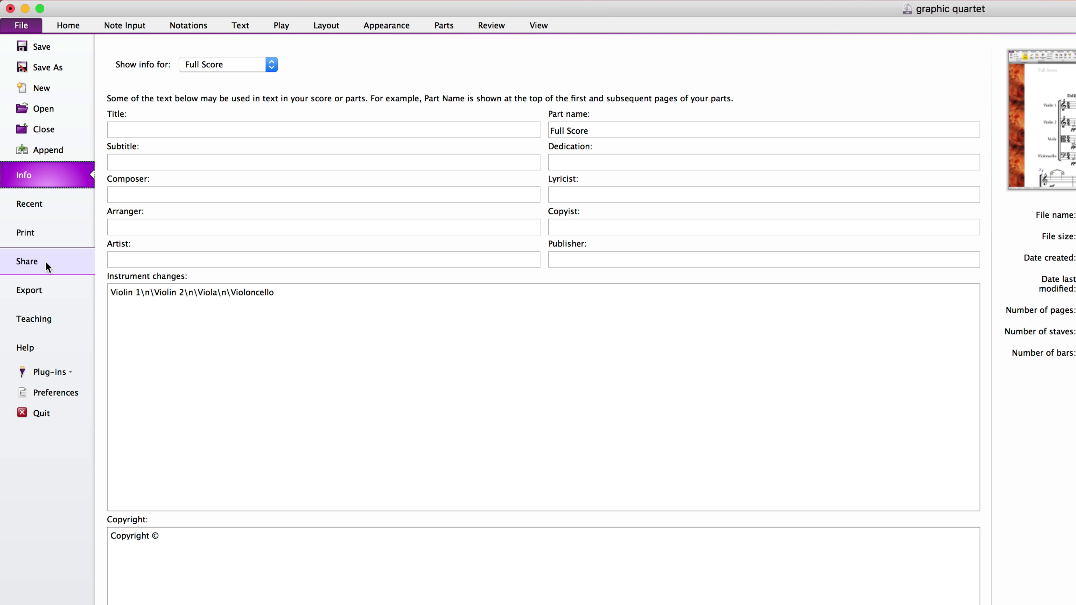
click(46, 290)
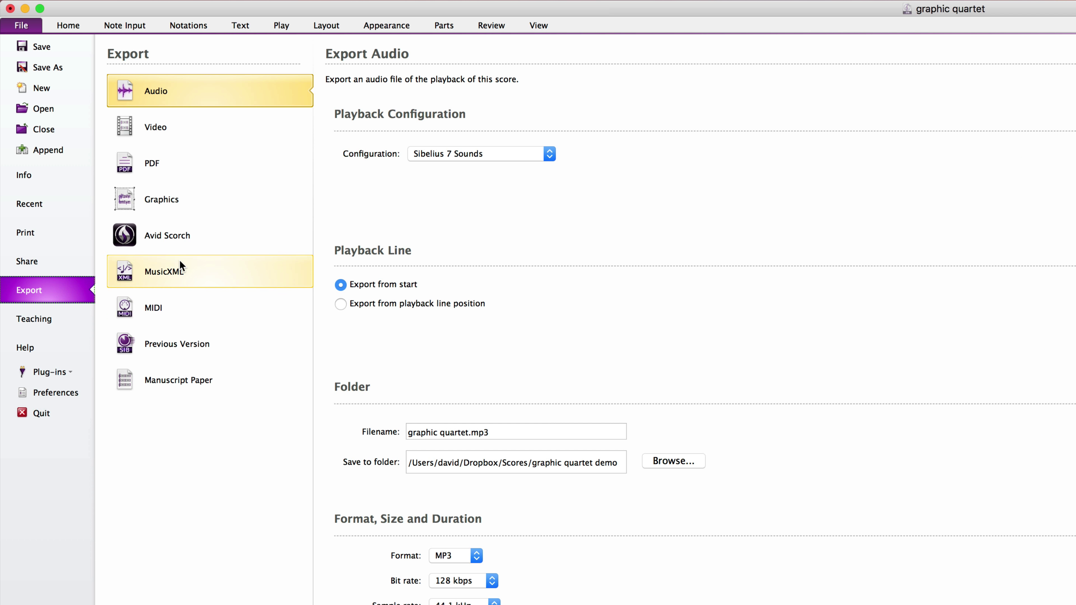
click(167, 200)
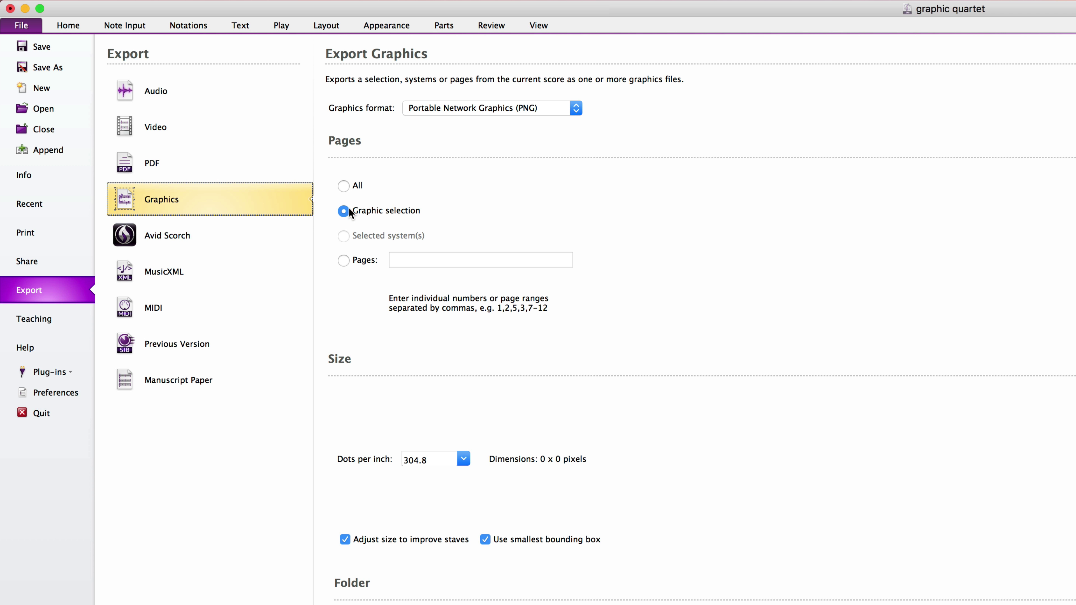
click(576, 108)
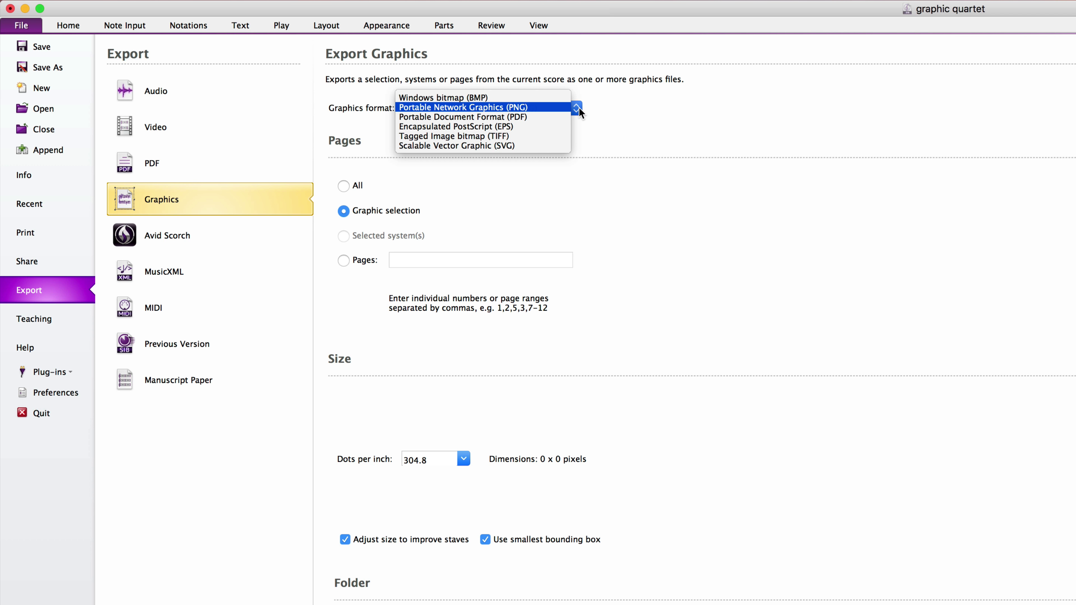
click(597, 115)
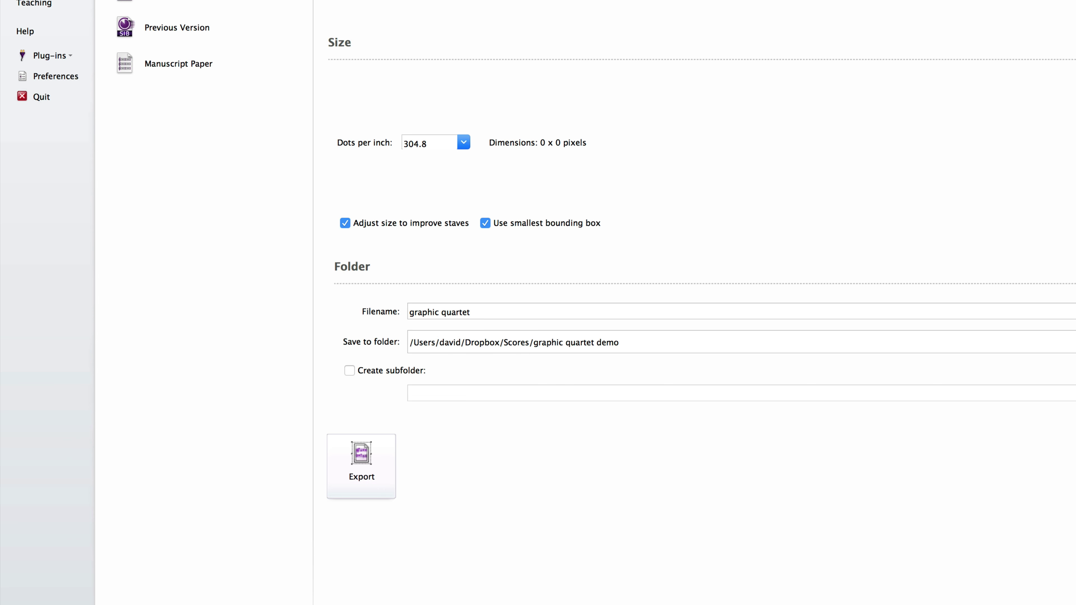
Step: Set the Desktop as the destination folder for the exported graphic
click(1009, 517)
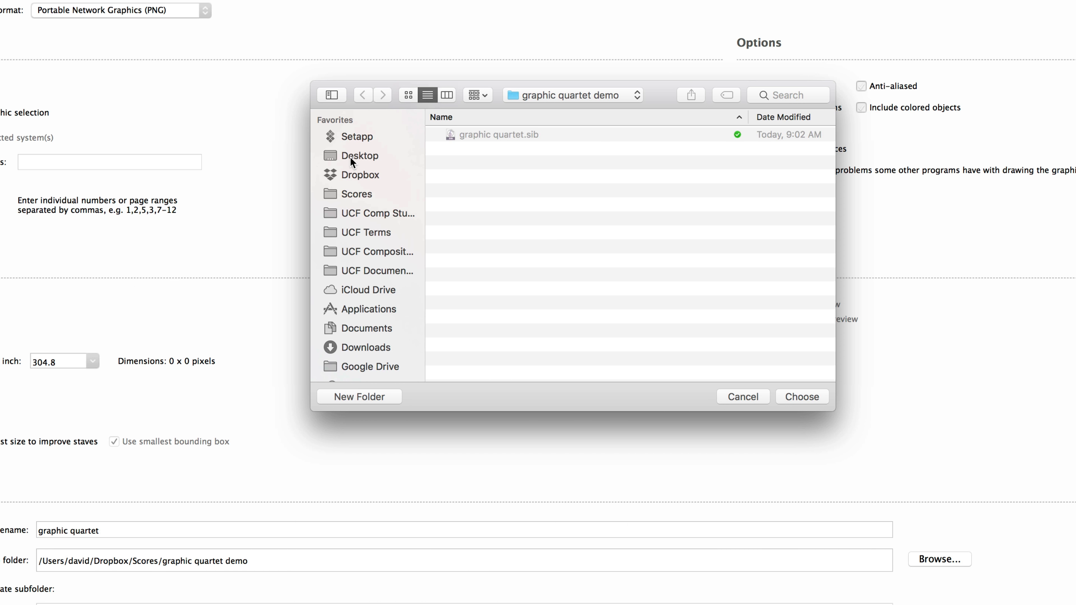
click(350, 157)
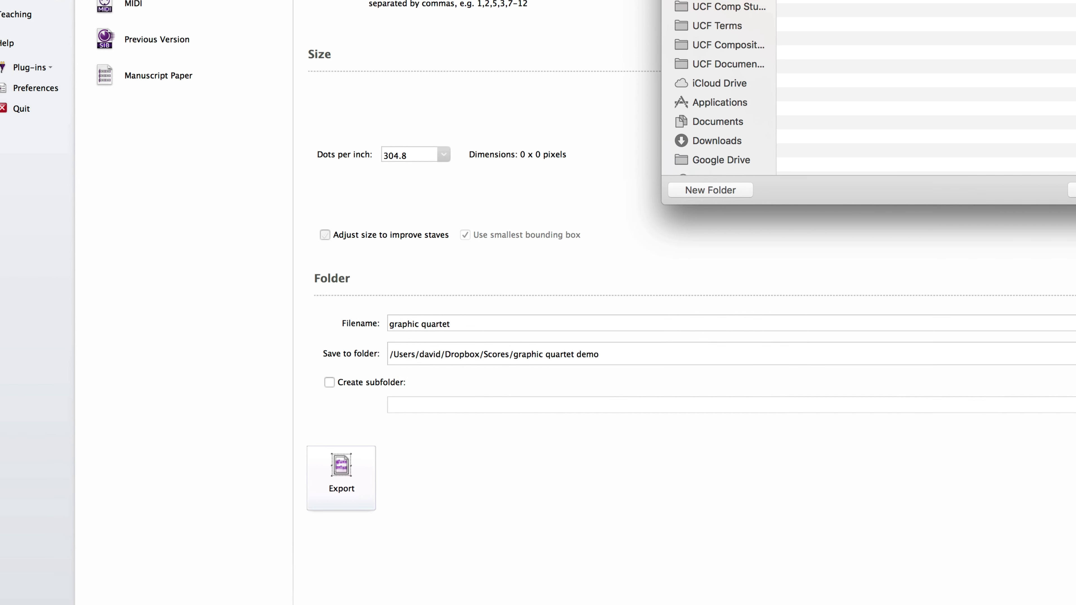
key(Return)
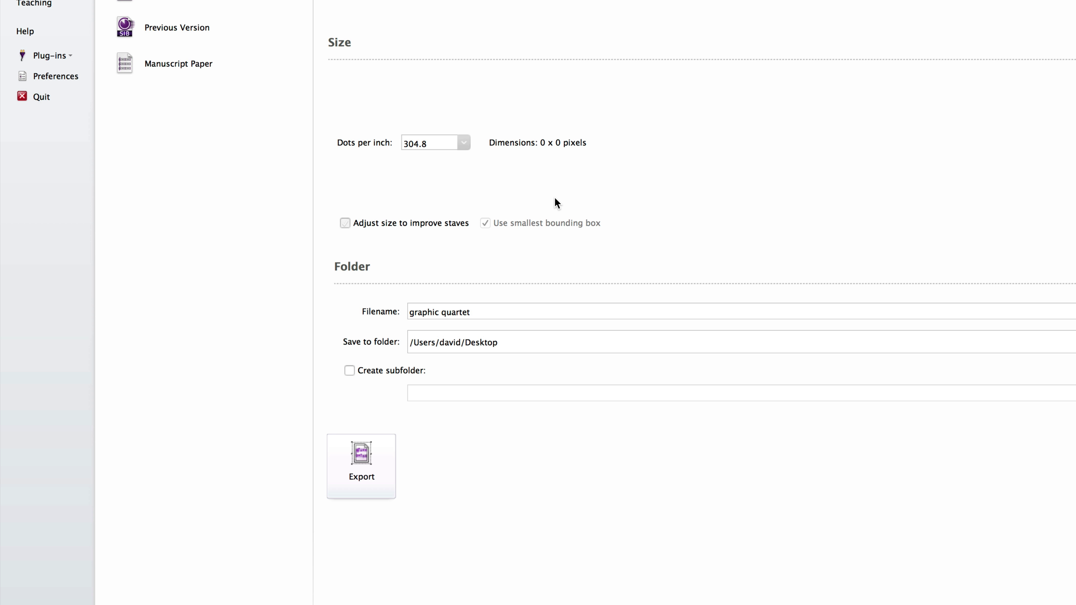
Step: Set the resolution to 300 dots per inch and export the image with the file name graphic quartet
click(464, 143)
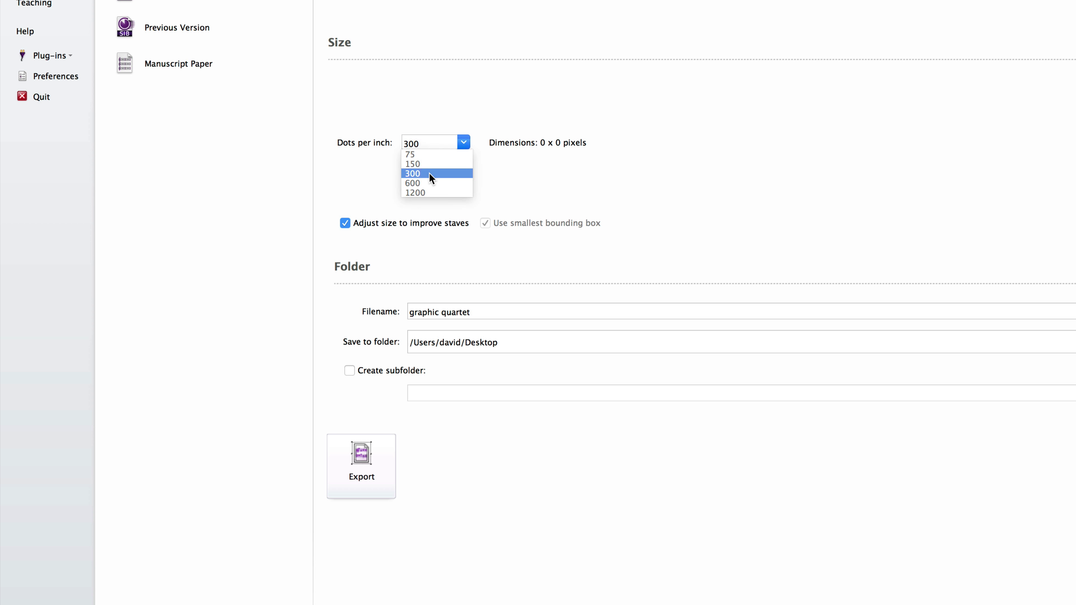
click(429, 173)
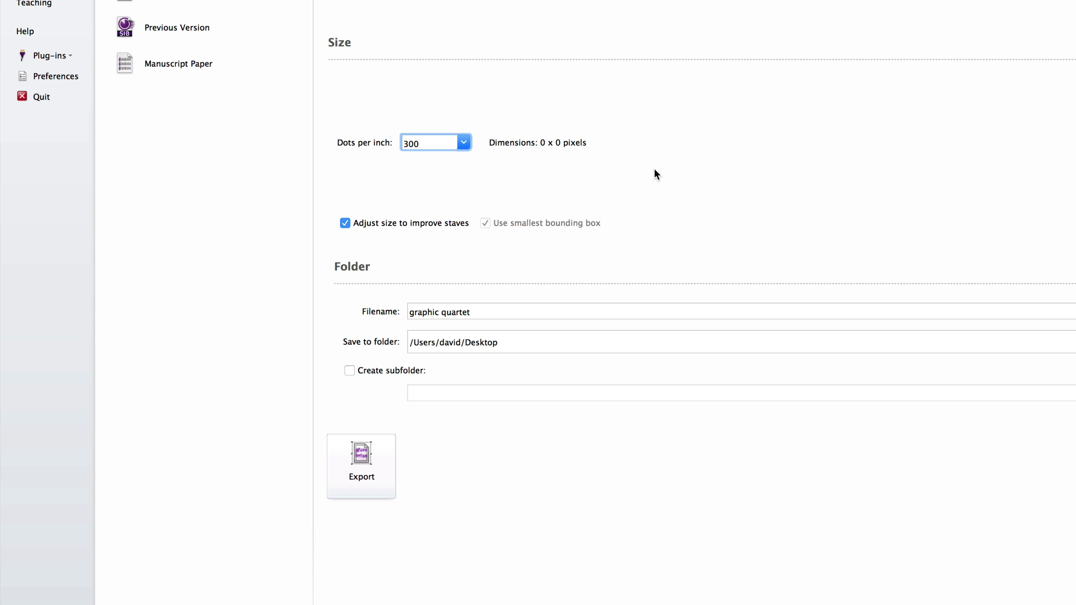
key(Tab)
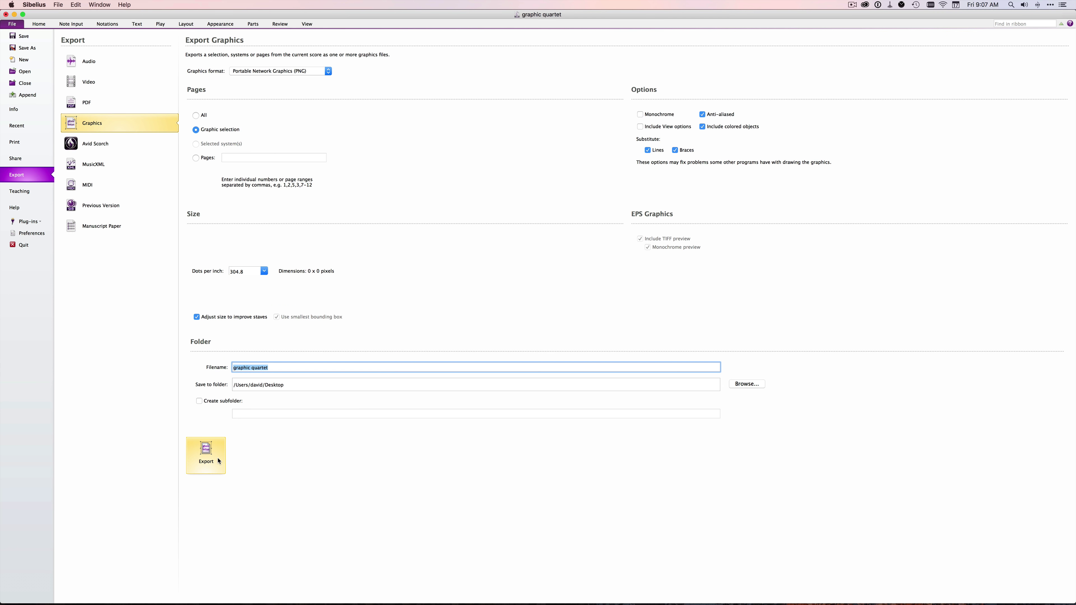
click(218, 461)
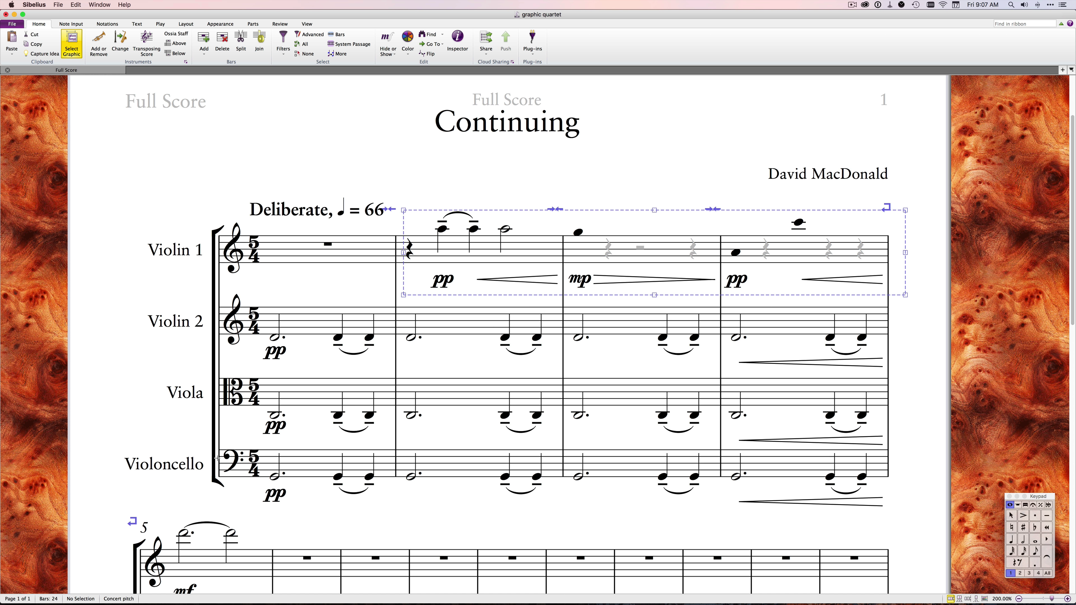
Step: Switch to Adobe Illustrator and create a landscape document from the Art & Illustration Postcard preset, 560 x 288 pt
key(super+Tab)
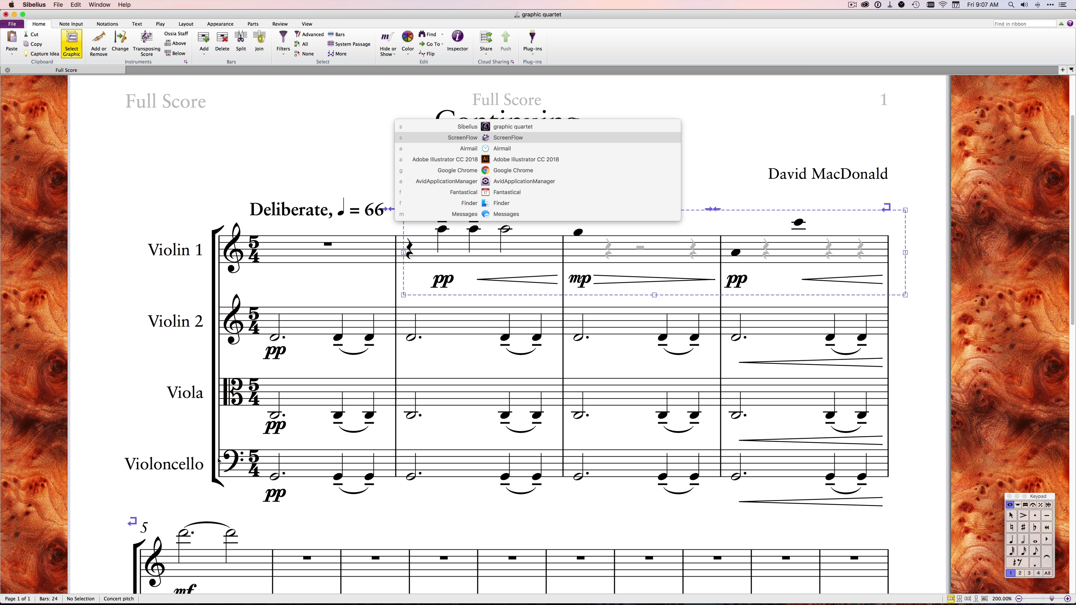
key(super+Tab)
key(super+Tab)
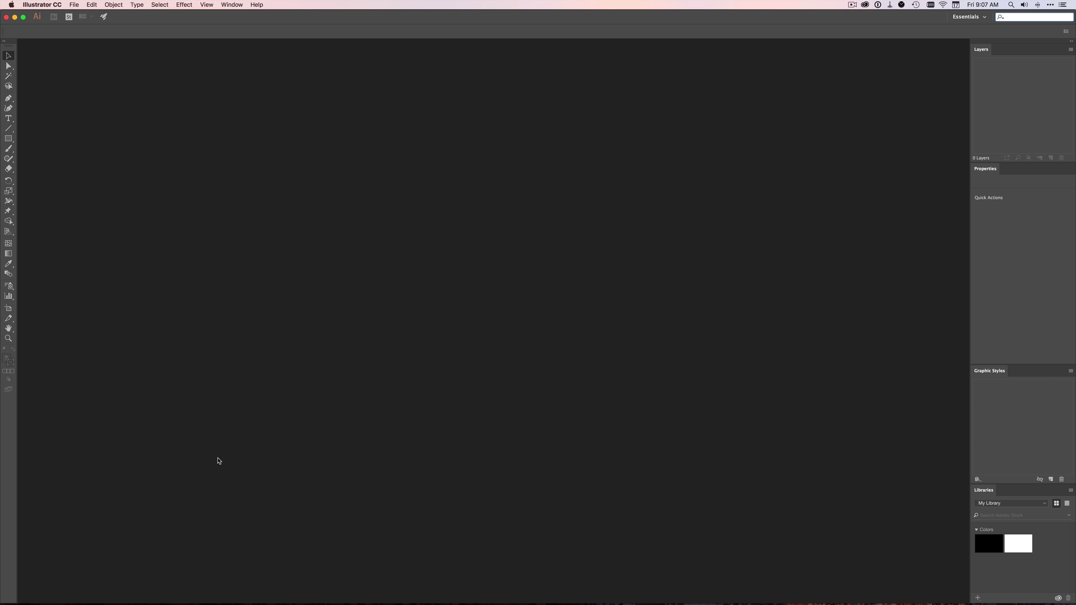
click(75, 5)
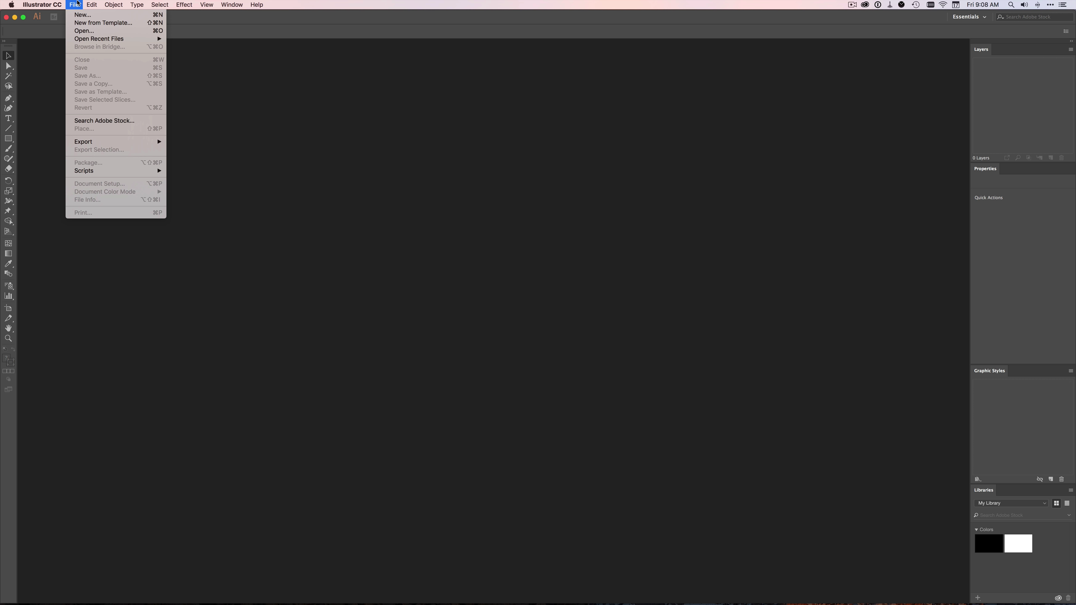
click(80, 15)
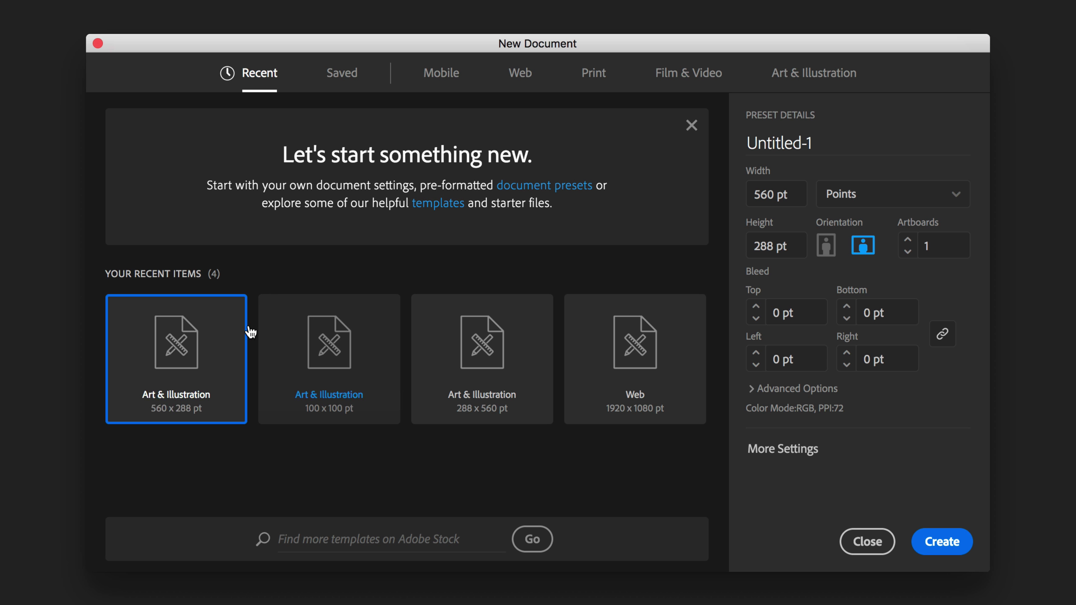
click(789, 78)
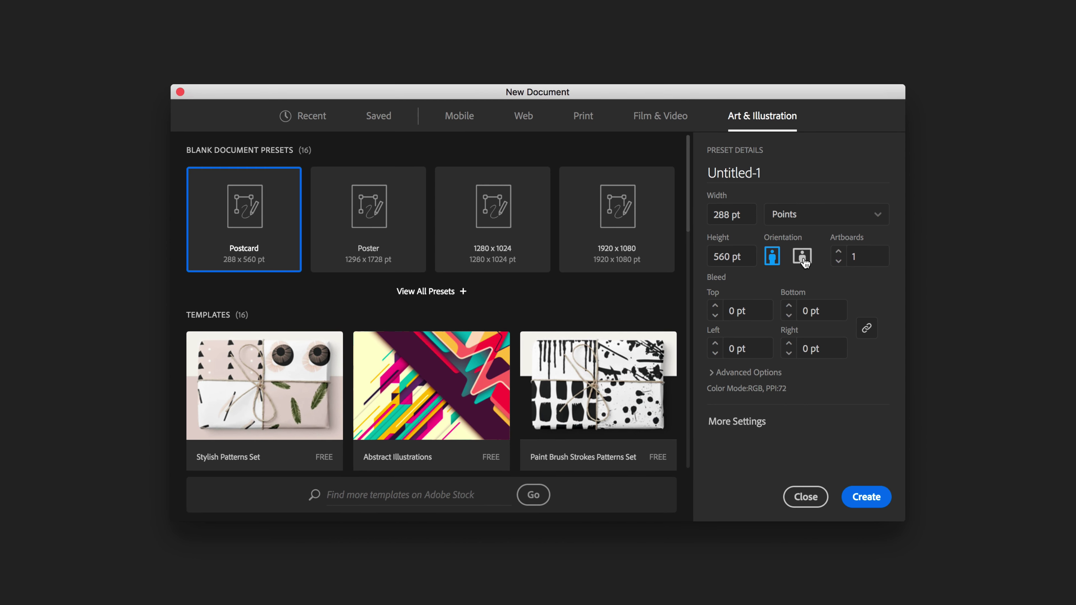
click(863, 245)
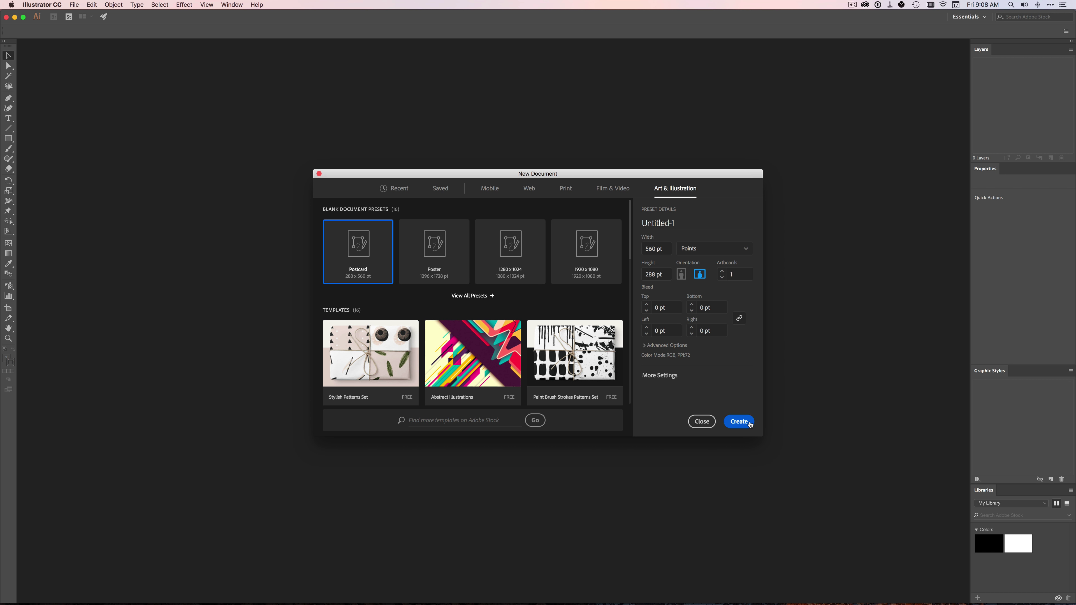
click(739, 421)
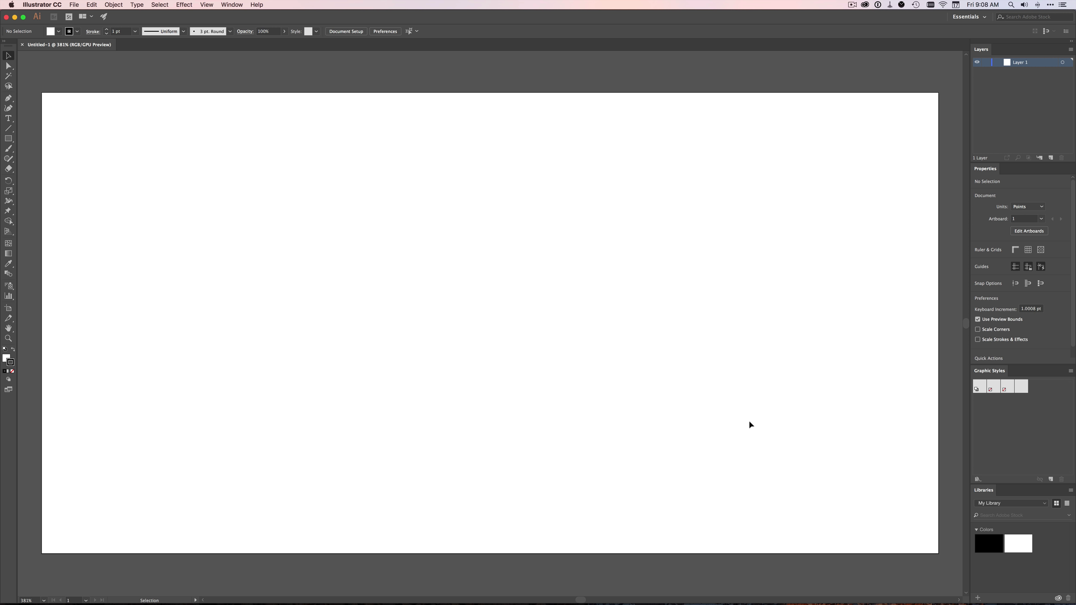
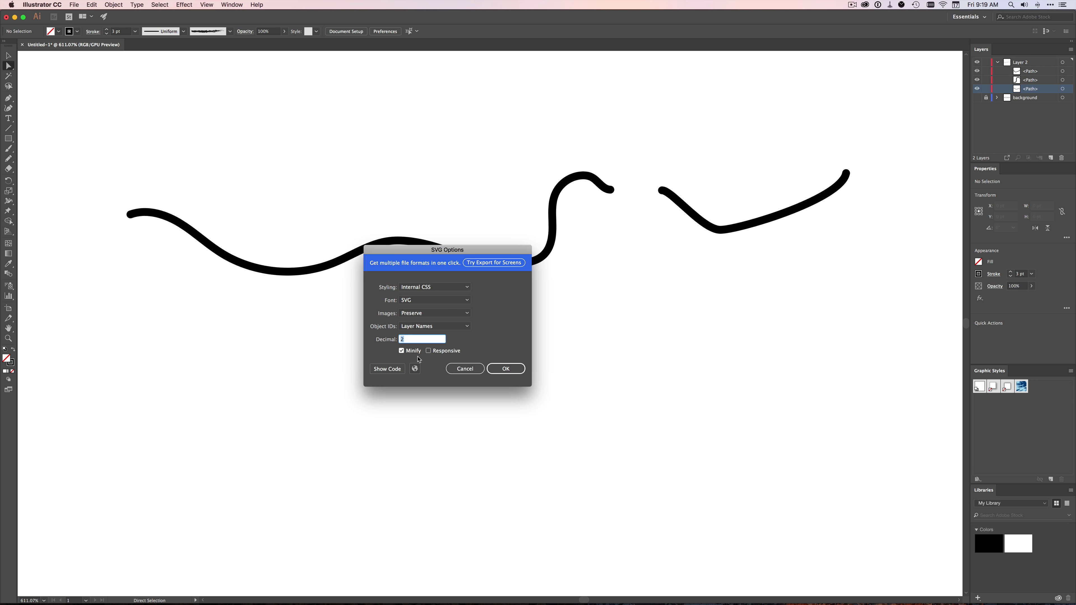
Step: Complete the SVG export of the curves with internal CSS styling, layer-name object IDs and minified, non-responsive code
click(506, 369)
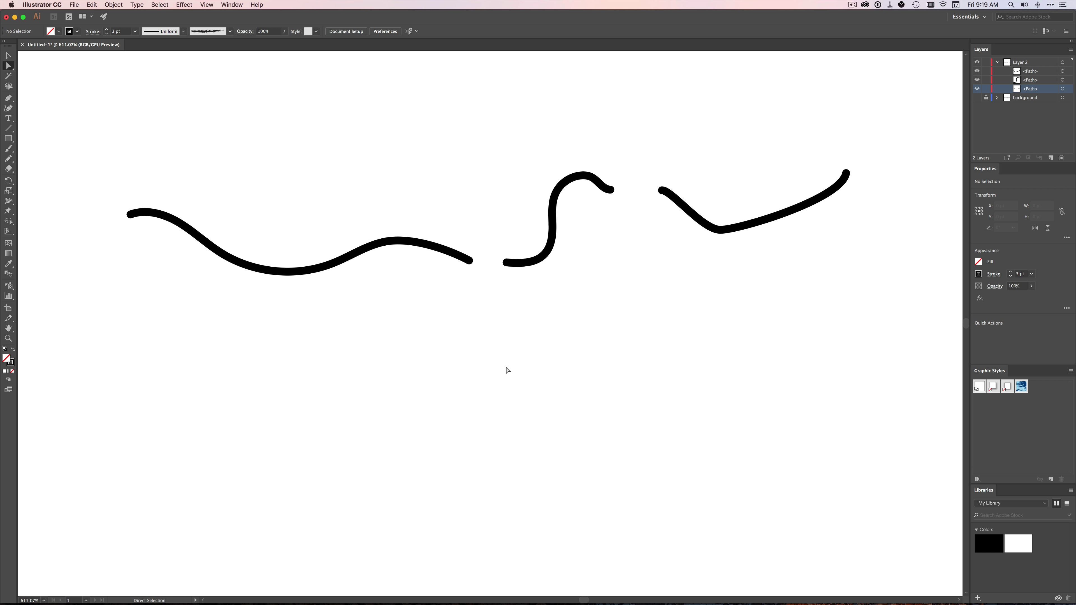
Step: Switch back to Sibelius and turn off the graphic selection around Violin 1 bars 2 to 4
key(super)
key(super+Tab)
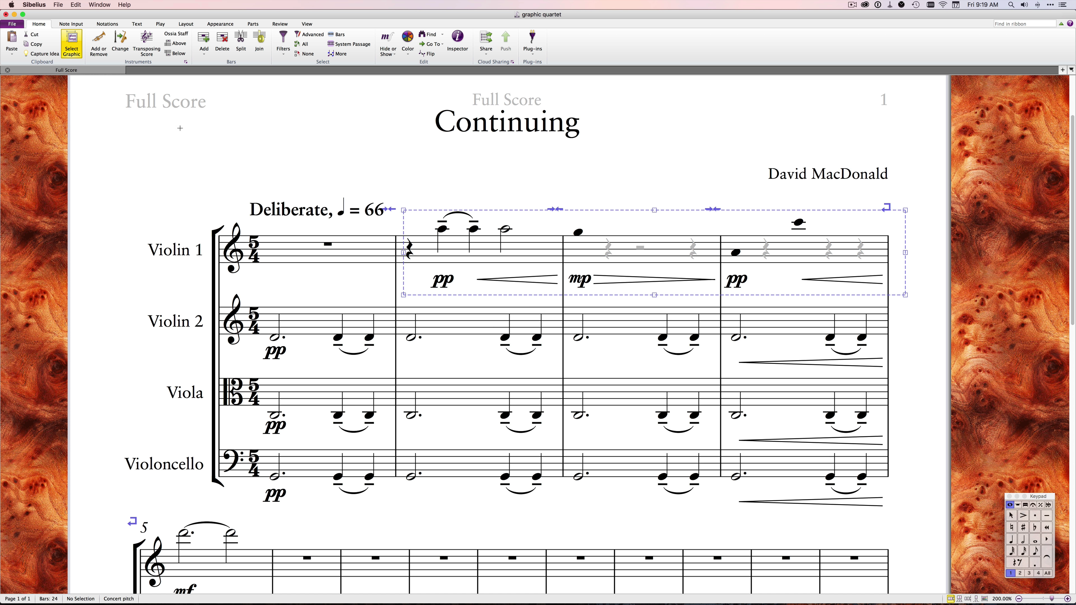
click(71, 42)
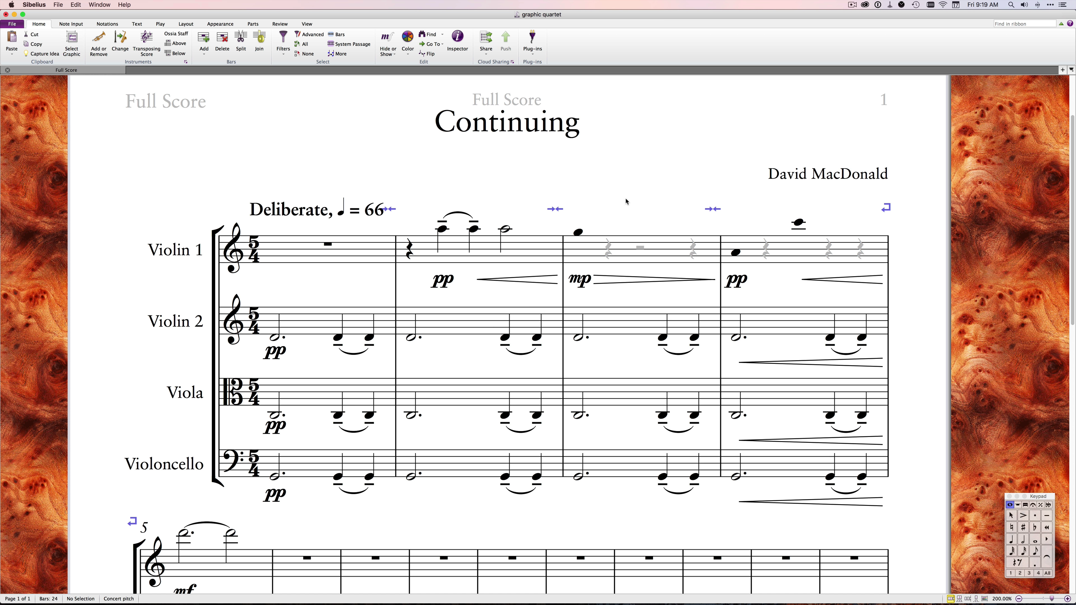
Step: Insert the graphic contour curves.svg into the score in the Violin 1 staff, just after bar 3's first notehead
click(104, 25)
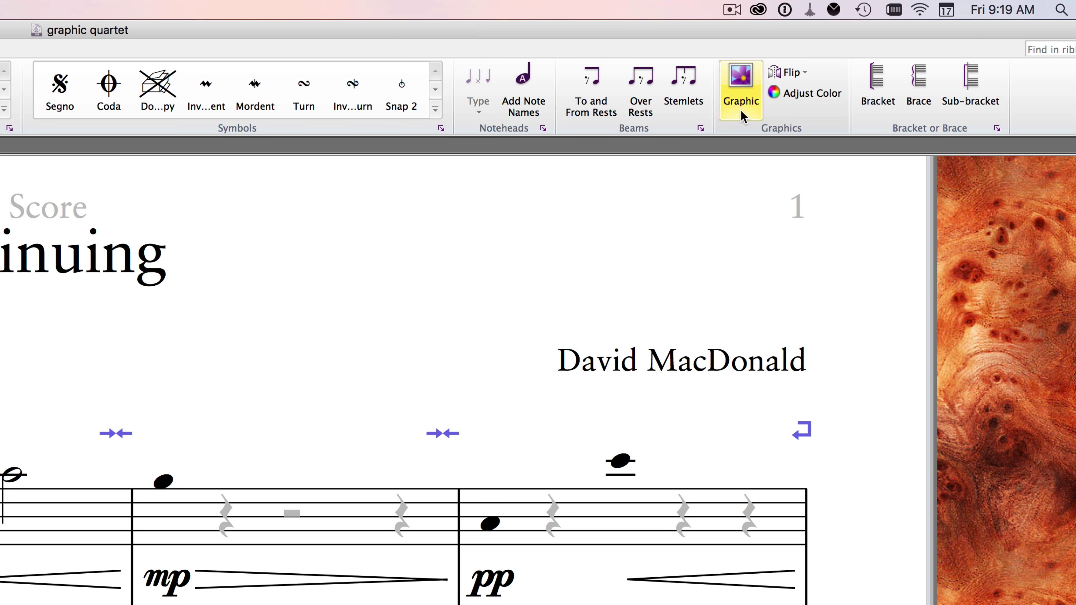
click(741, 117)
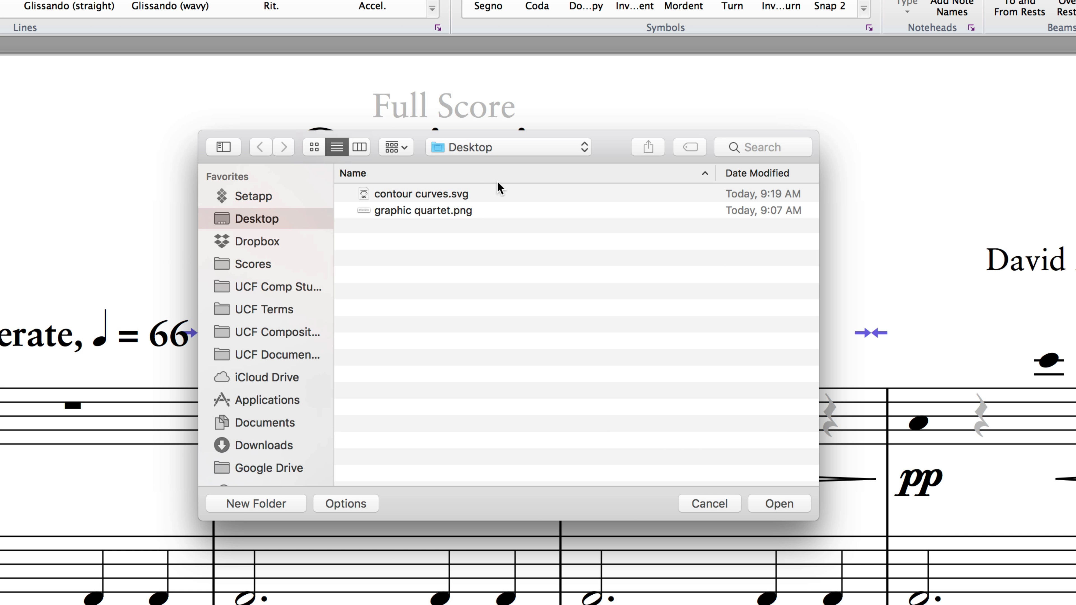
click(436, 197)
click(779, 506)
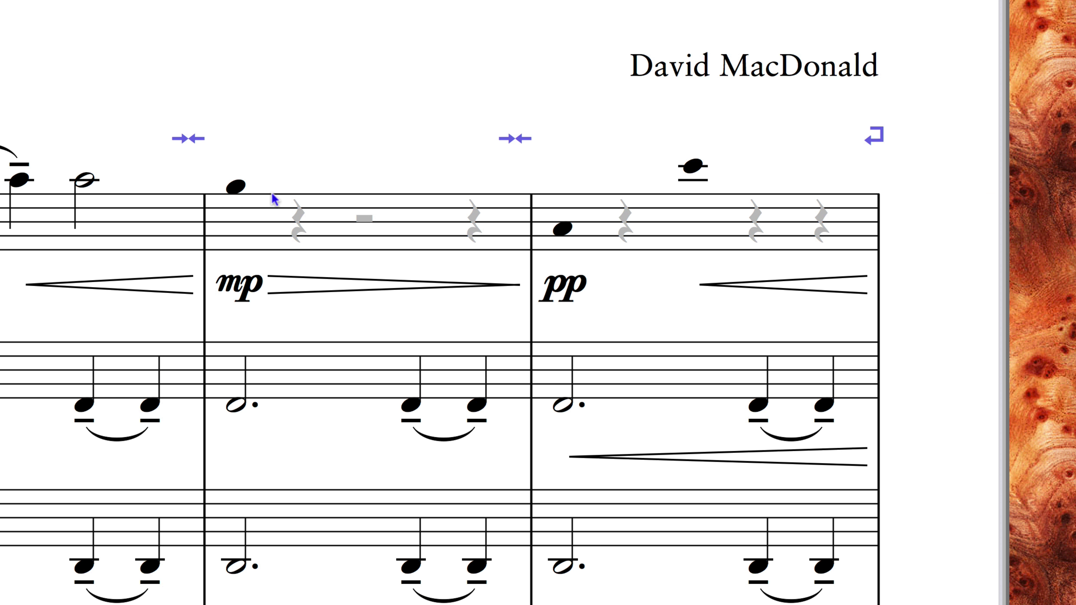
click(273, 196)
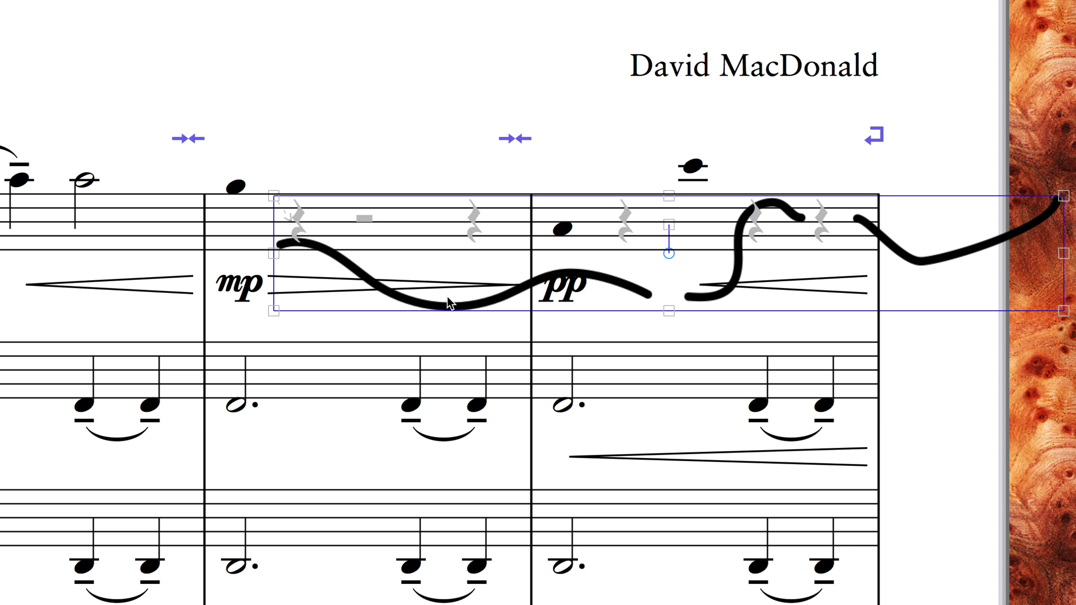
Step: Raise the curves graphic over the Violin 1 staff, shrink it proportionally and start it beside bar 3's first notehead
drag(442, 311, 429, 249)
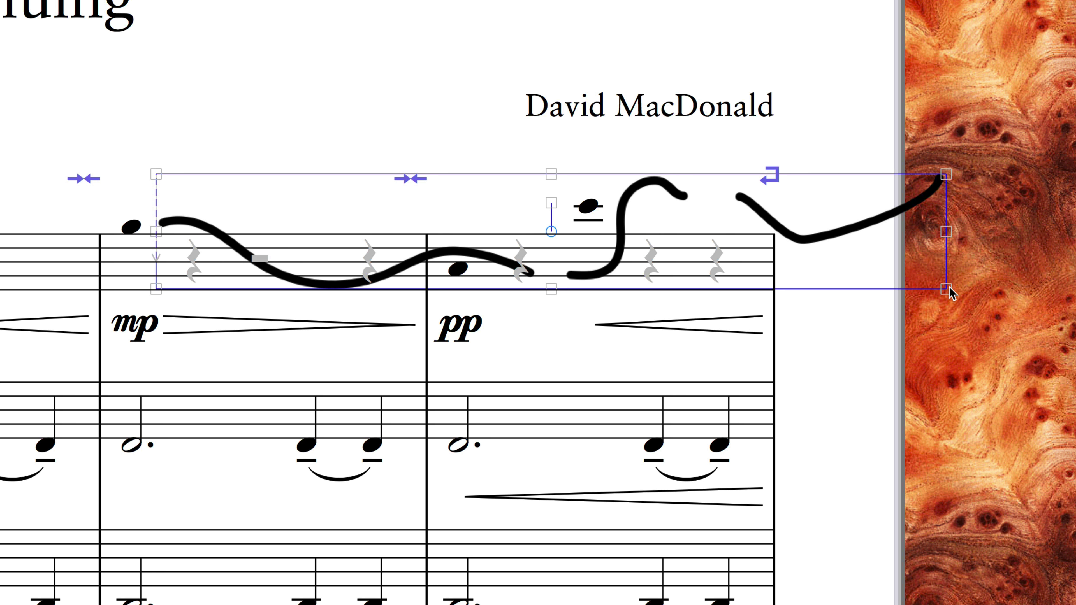
scroll(932, 290, right, 2)
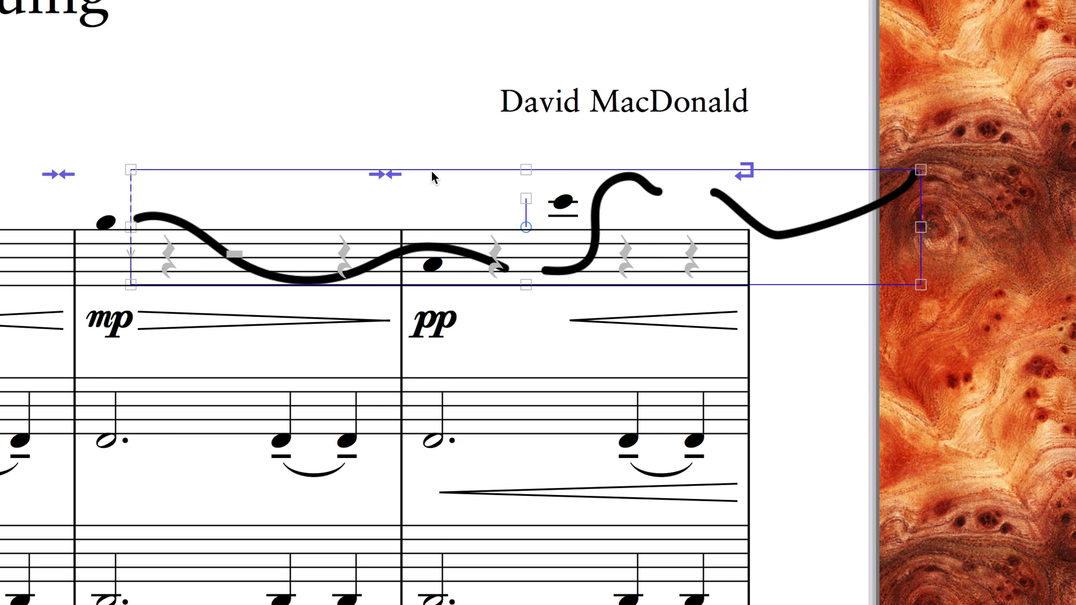
drag(524, 200, 501, 204)
key(ctrl+z)
mouse_move(131, 172)
mouse_down()
mouse_move(267, 210)
mouse_move(373, 266)
mouse_up()
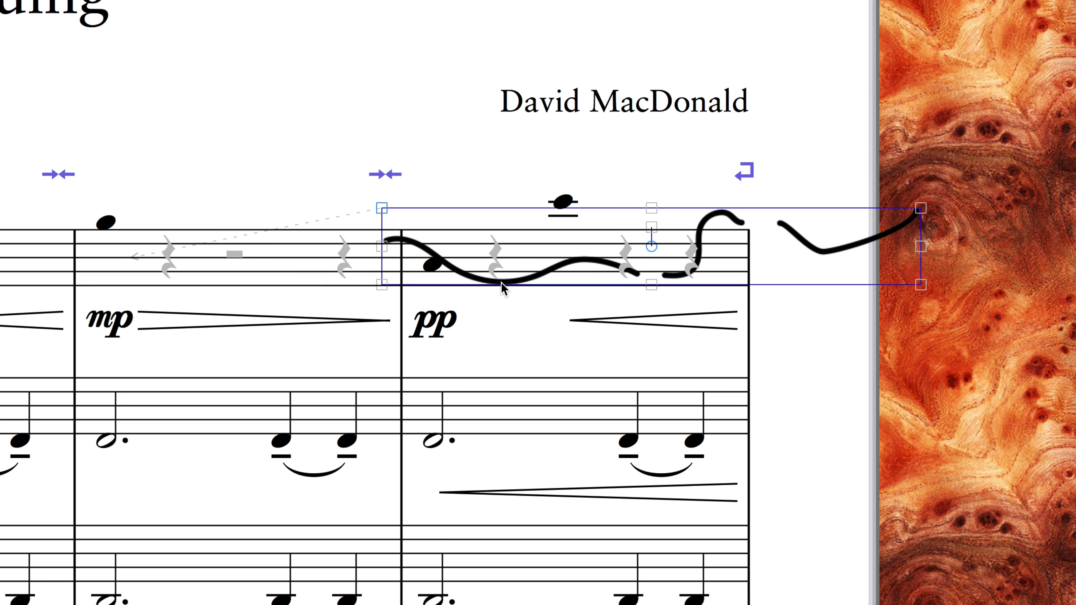
mouse_move(501, 283)
mouse_down()
mouse_move(329, 254)
mouse_move(240, 259)
mouse_up()
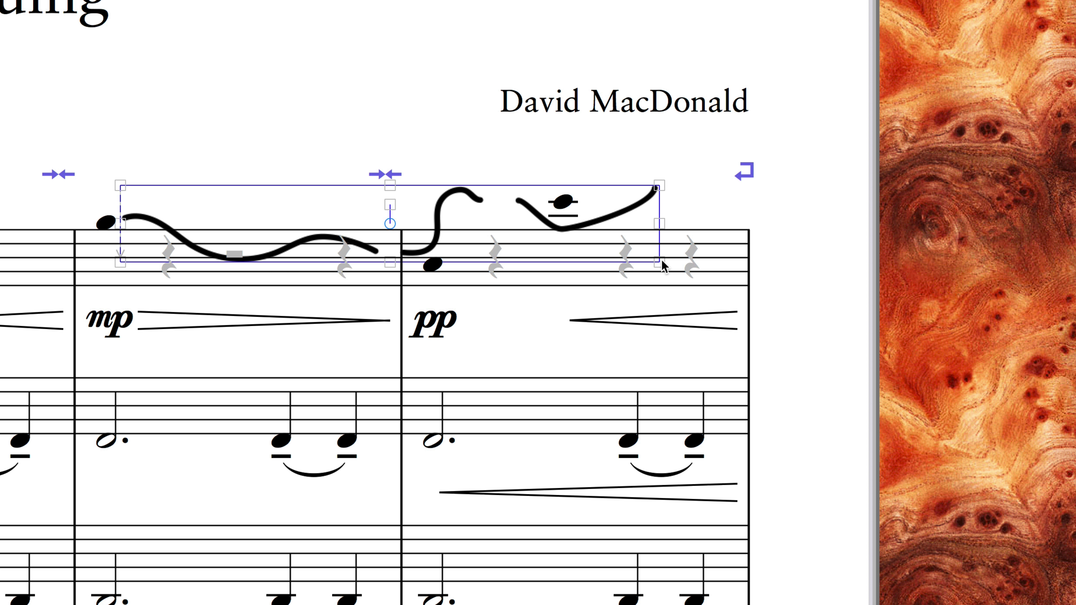
Step: Enlarge the curves graphic proportionally so it spans from bar 3's first notehead to bar 4's closing barline
drag(658, 265, 743, 289)
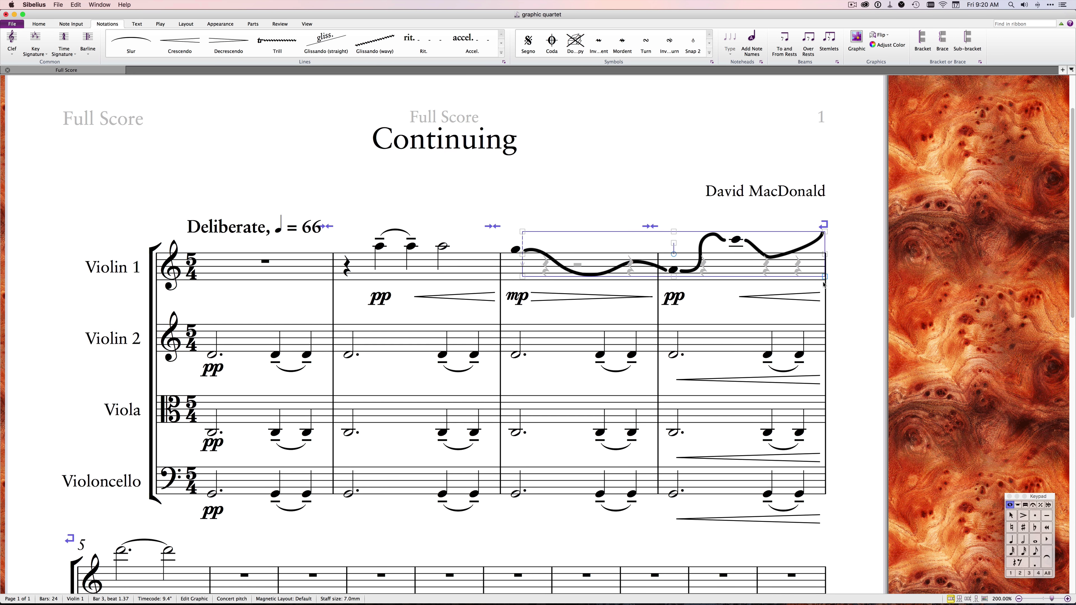
drag(823, 283, 825, 285)
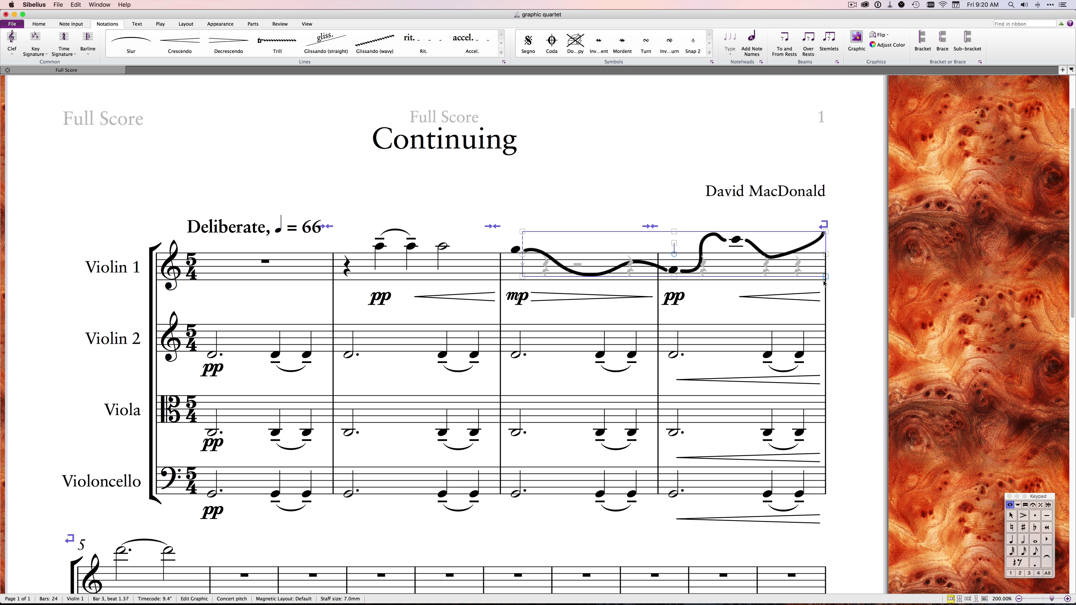
drag(824, 283, 824, 282)
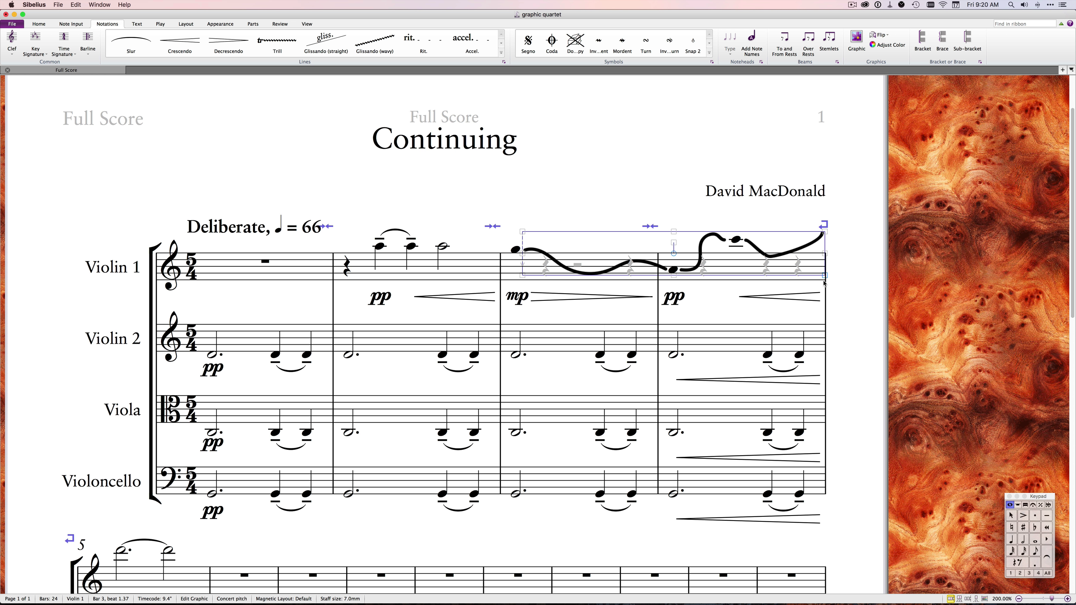
key(Escape)
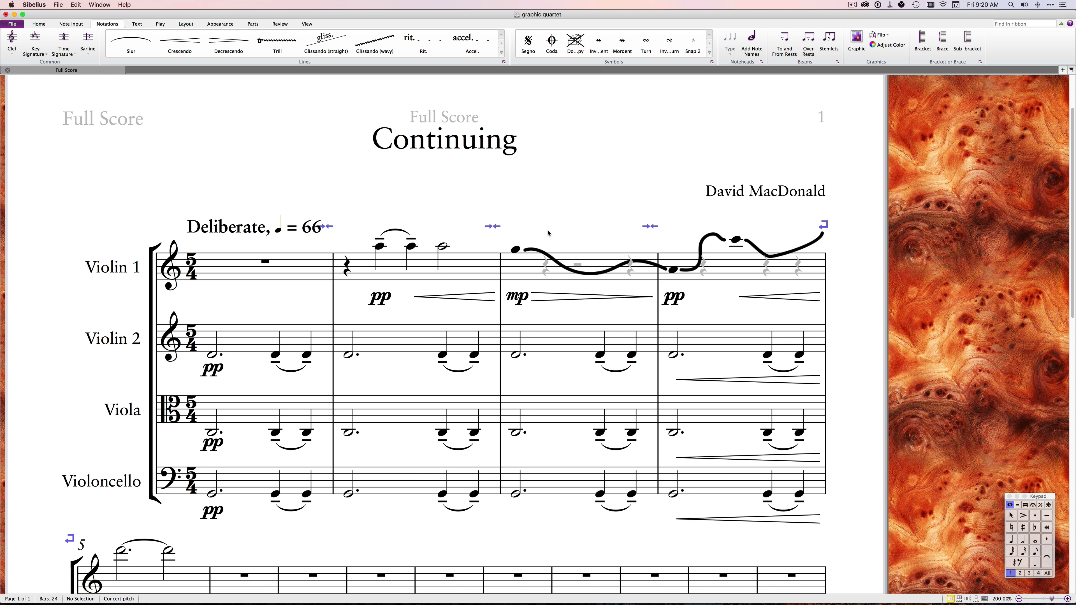
Step: Nudge the curves graphic slightly up and to the left so the first curve lines up with bar 3's notehead
key(super+equal)
scroll(548, 232, up, 10)
scroll(547, 232, down, 6)
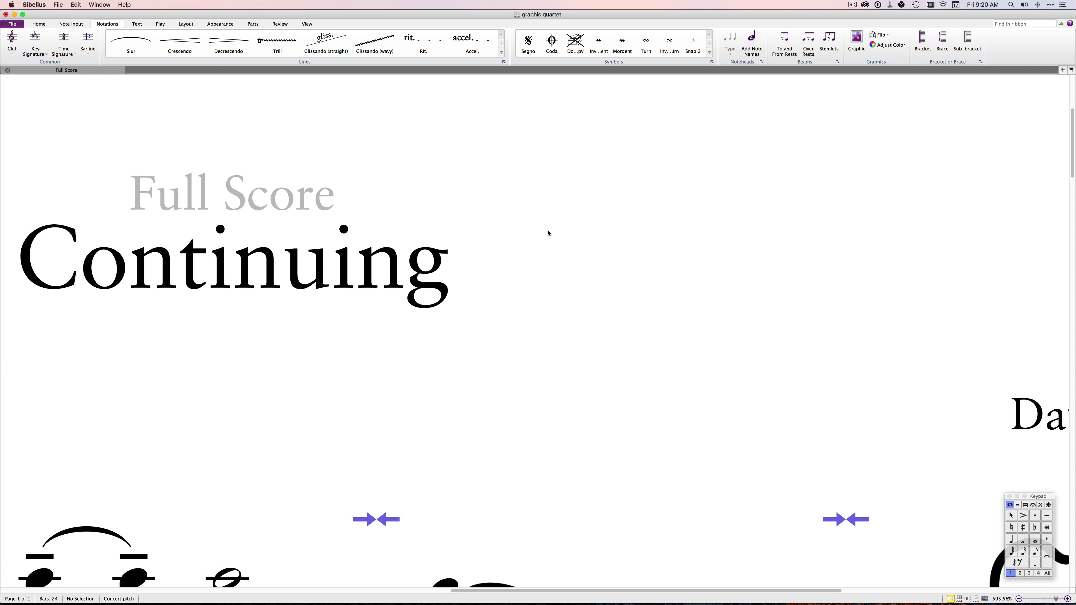
key(super+equal)
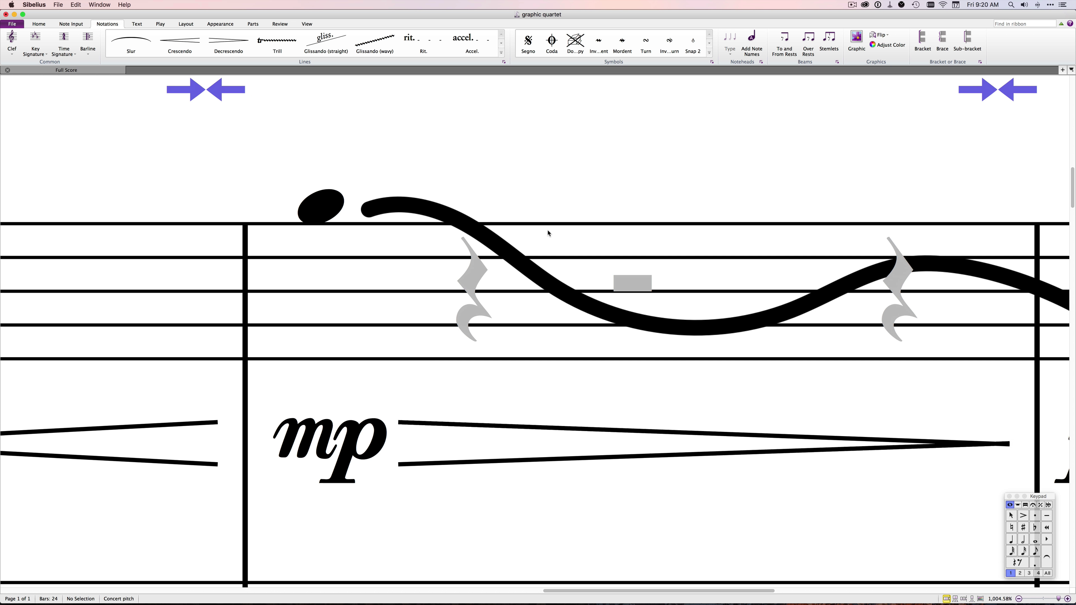
click(397, 208)
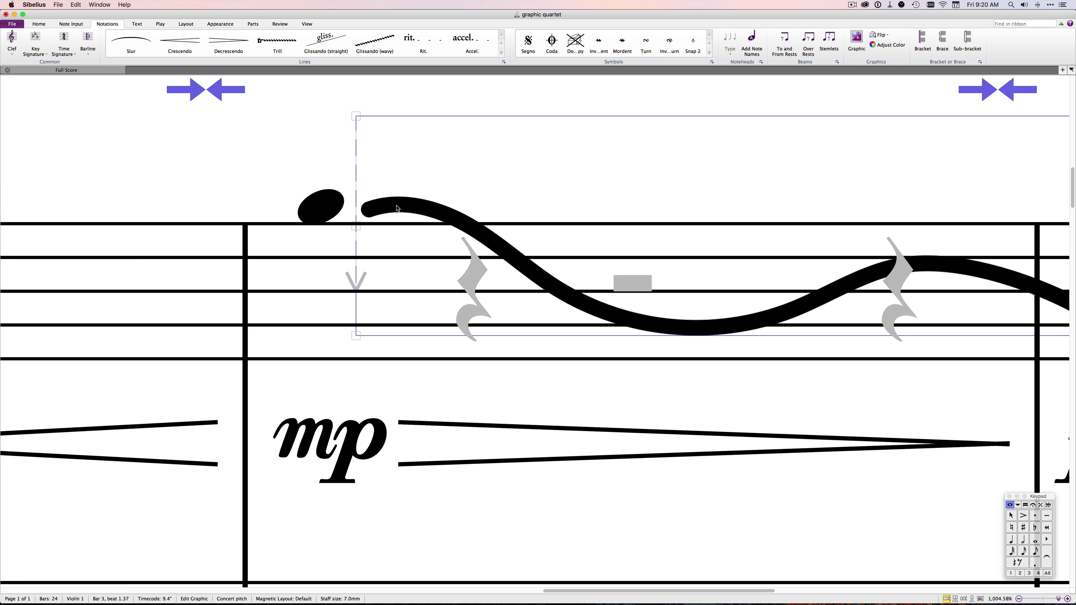
key(Up)
key(Up)
key(Up)
key(Left)
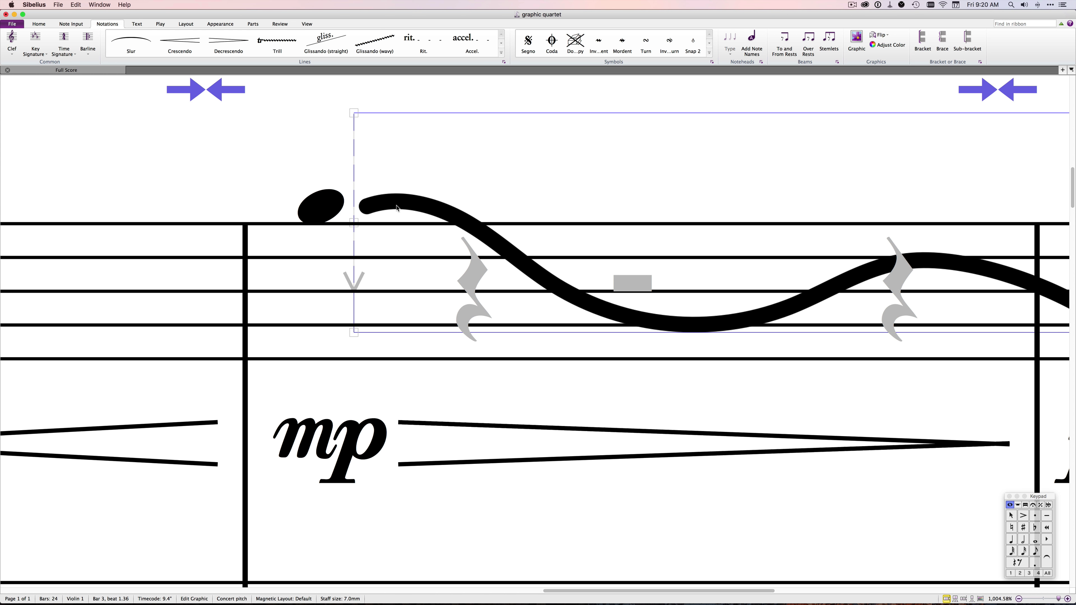
Step: Shift the curves graphic slightly right so its edge meets bar 4's closing barline
scroll(397, 208, right, 10)
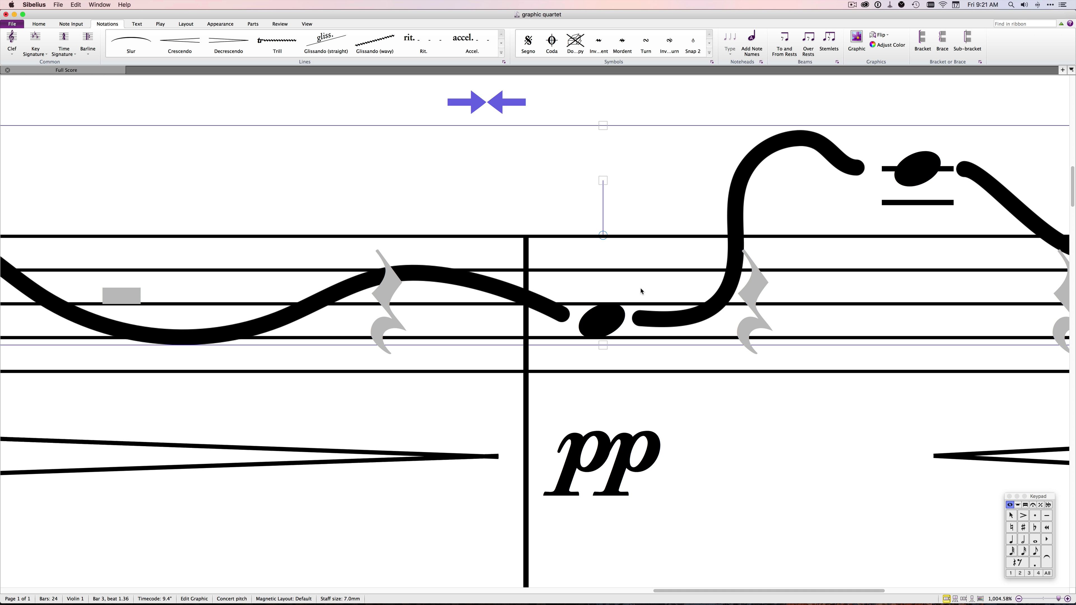
scroll(641, 291, right, 10)
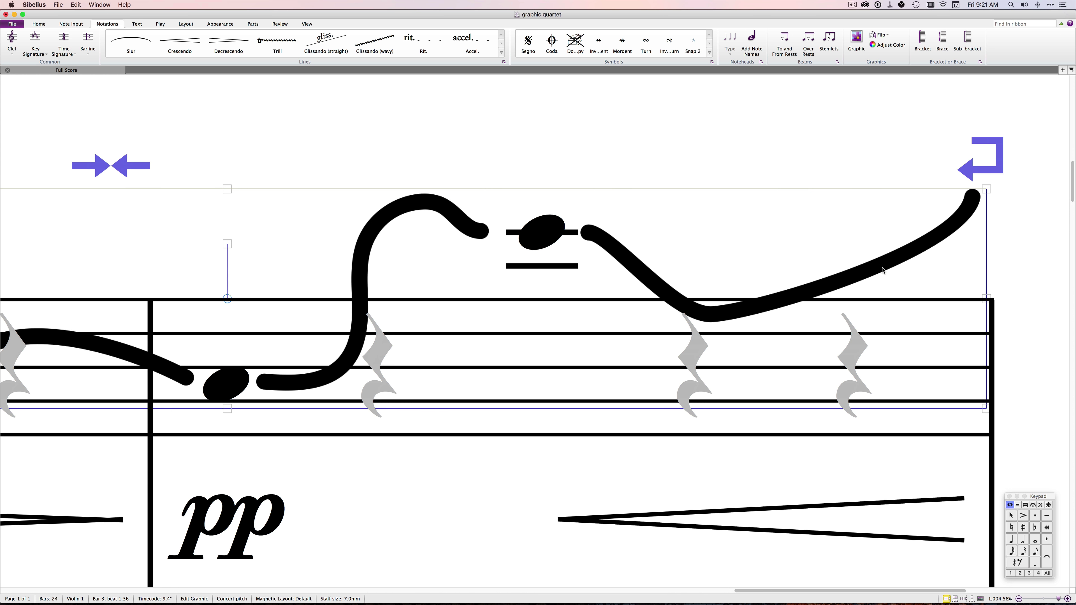
drag(881, 266, 884, 264)
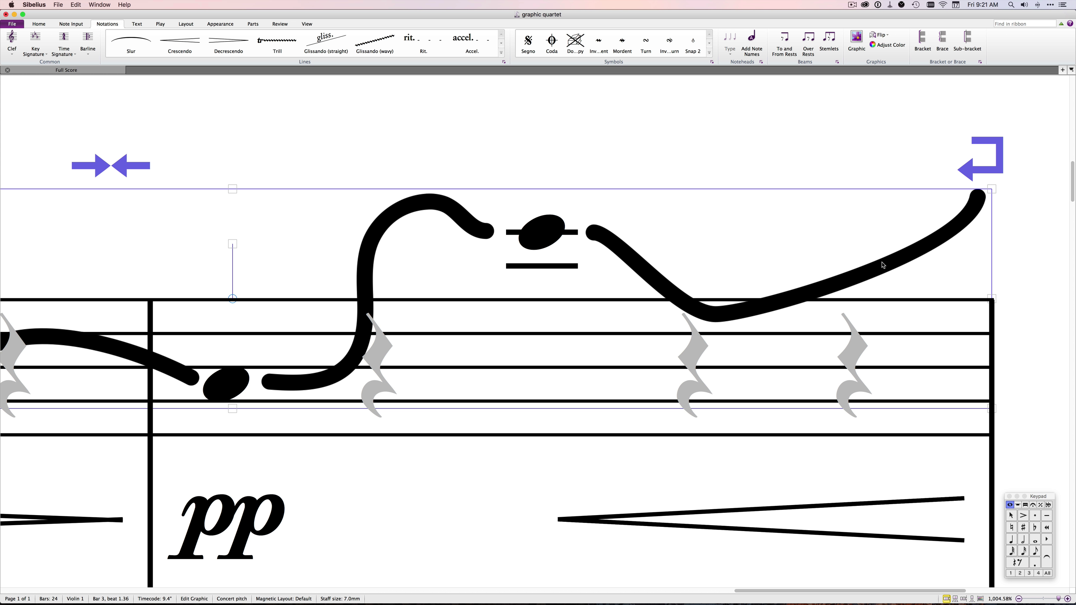
key(Escape)
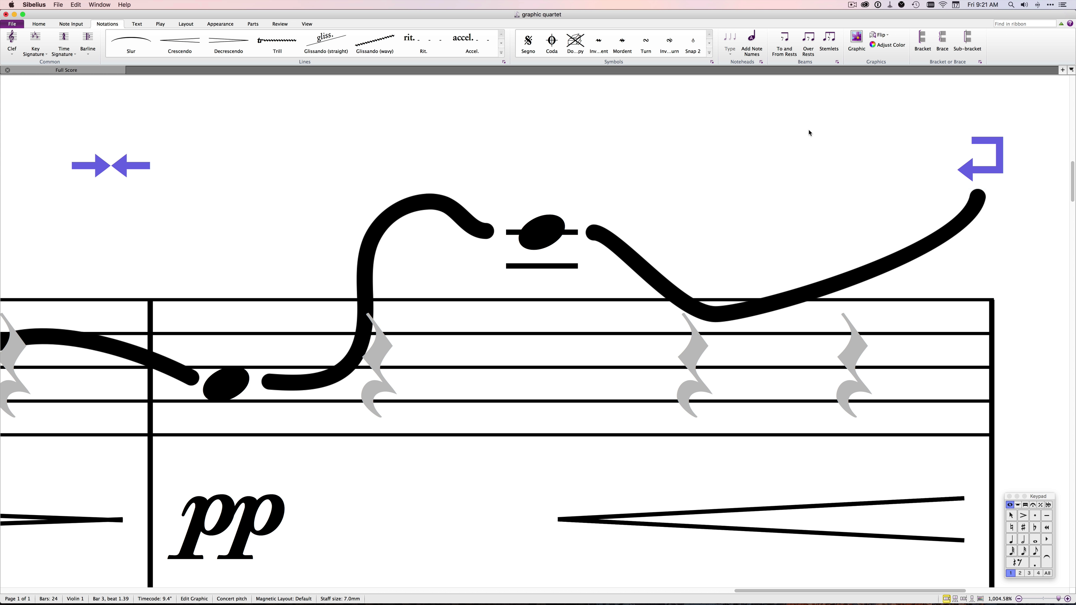
Step: Bring the curves graphic in Violin 1 bars 3 and 4 to the front of the stacking order
key(super+minus)
key(super+minus)
scroll(809, 132, left, 10)
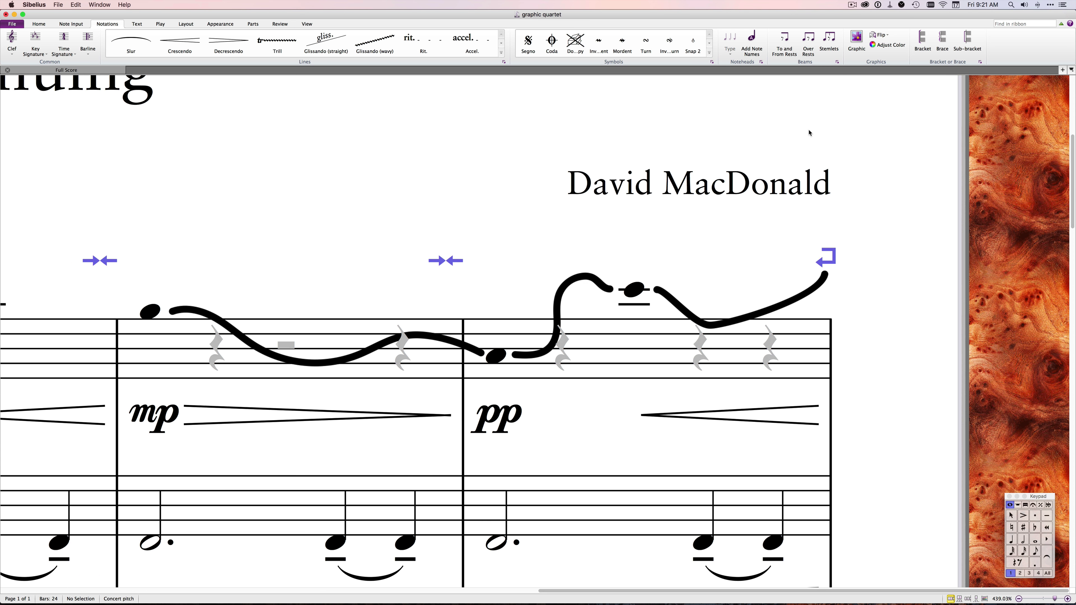
scroll(808, 133, down, 3)
scroll(808, 133, right, 5)
scroll(809, 133, up, 2)
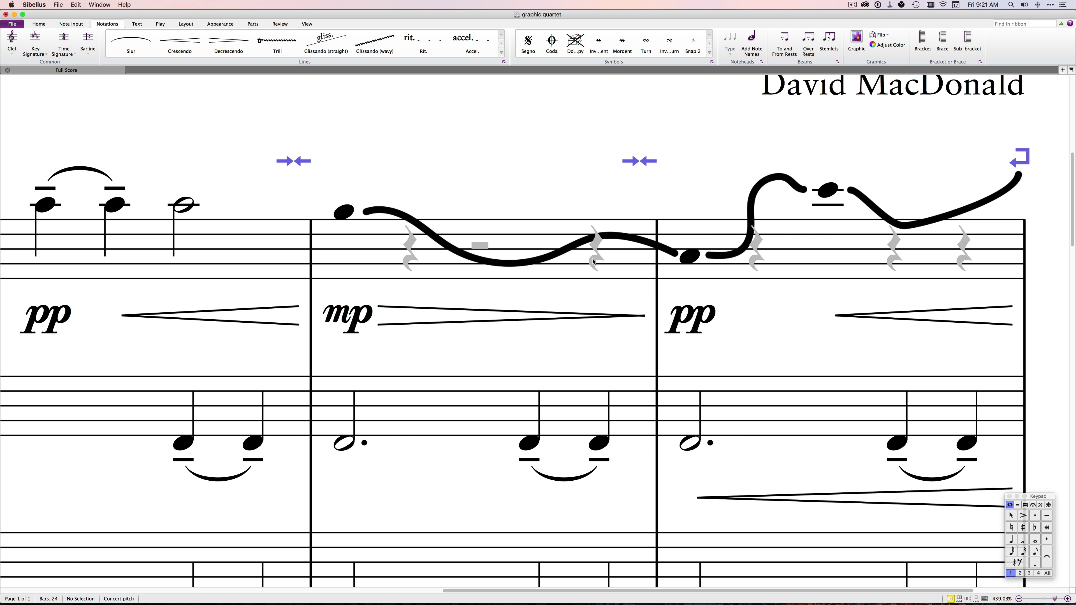
click(550, 258)
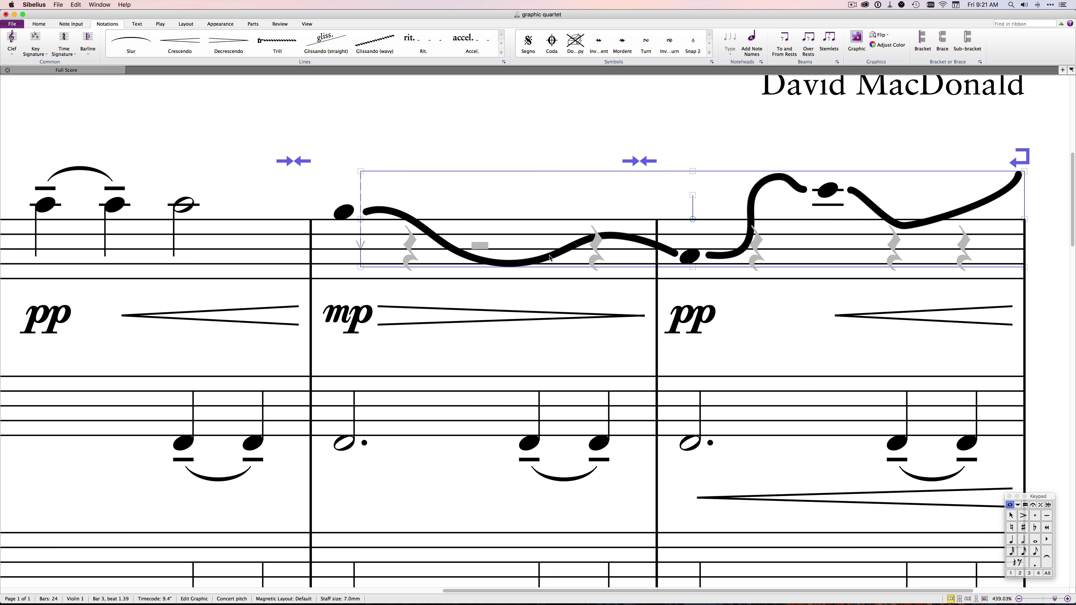
right_click(550, 257)
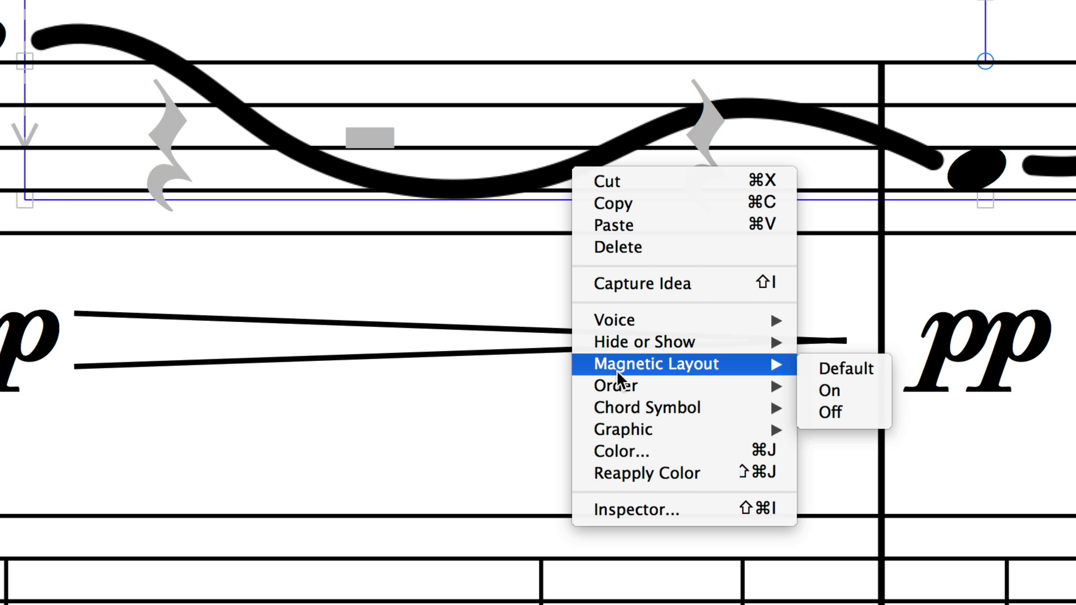
mouse_move(618, 389)
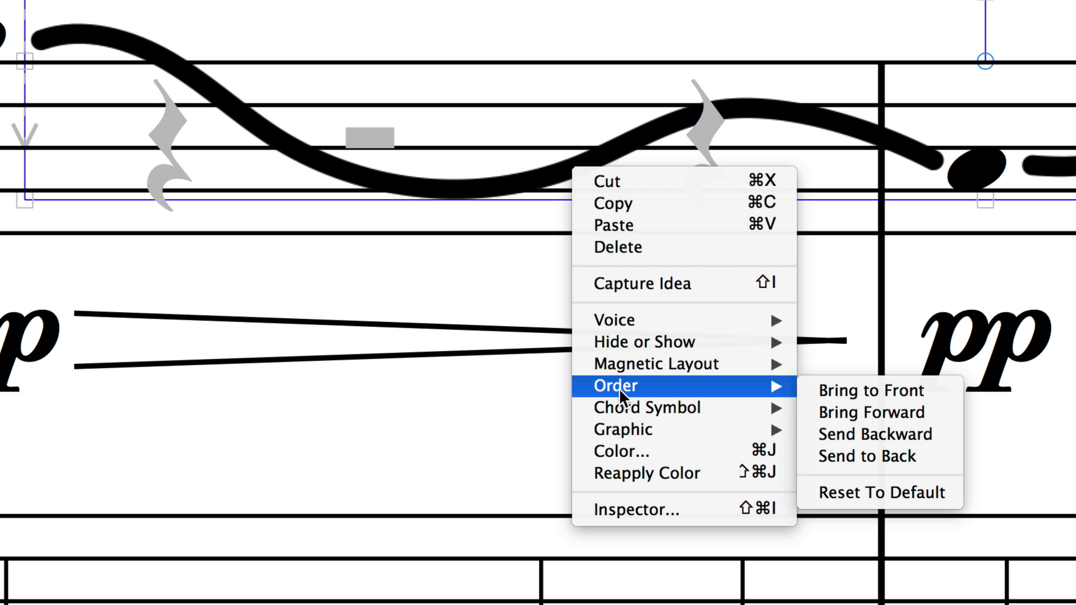
click(915, 391)
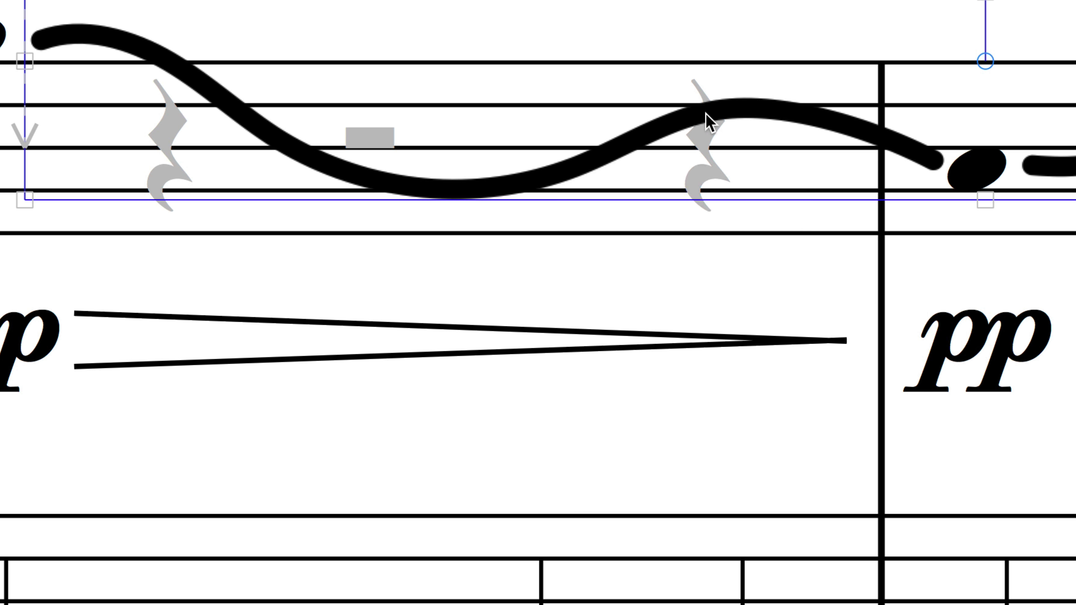
click(706, 296)
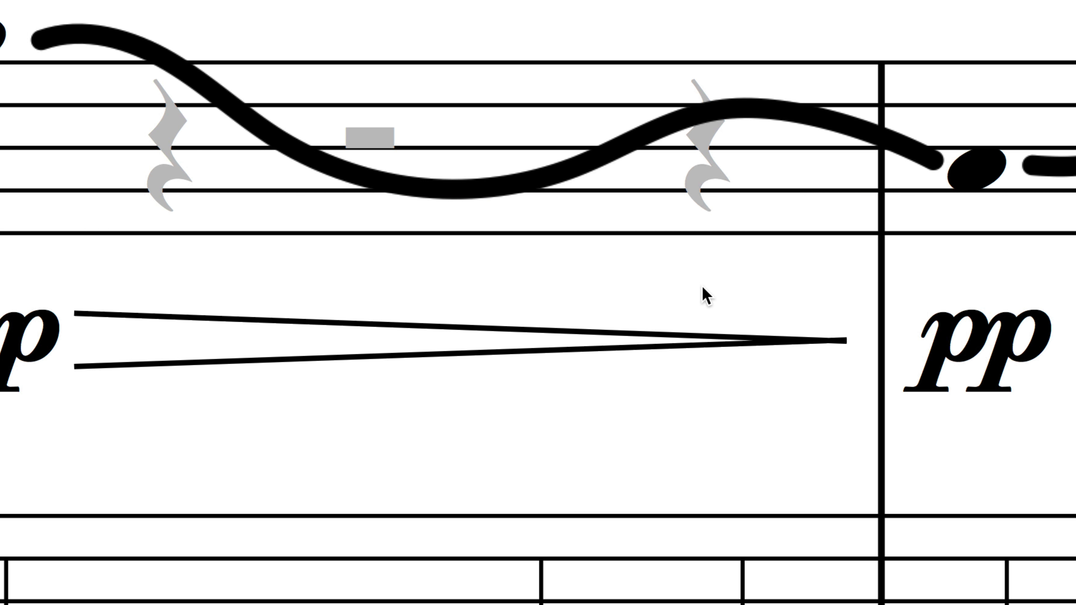
Step: Review the placed curves in the full score and open the Violin 1 part
scroll(399, 204, left, 7)
scroll(398, 203, up, 2)
scroll(399, 204, right, 6)
scroll(398, 204, down, 2)
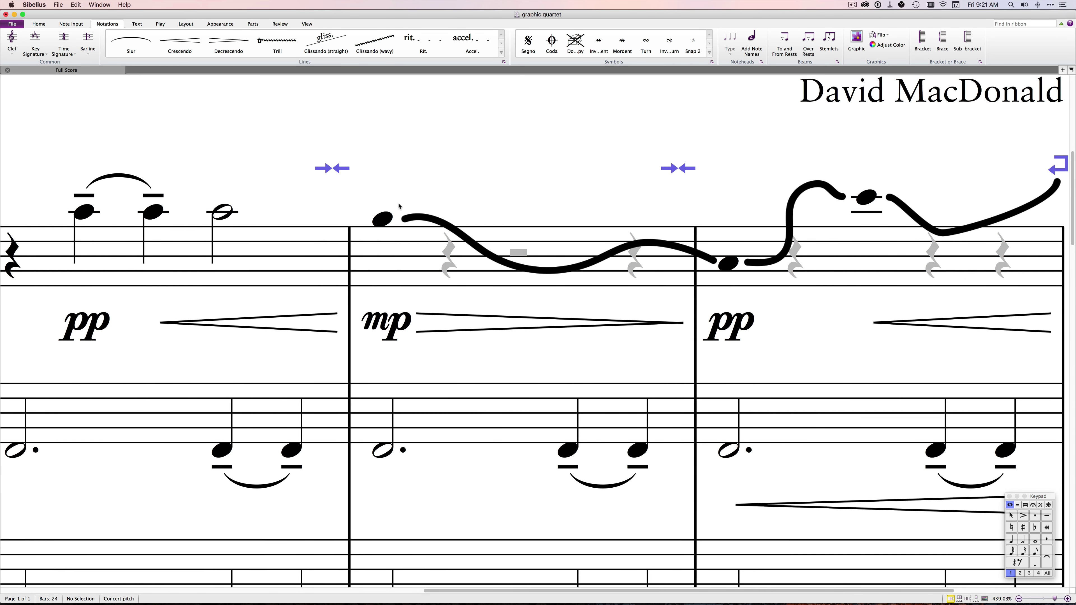
scroll(398, 206, down, 6)
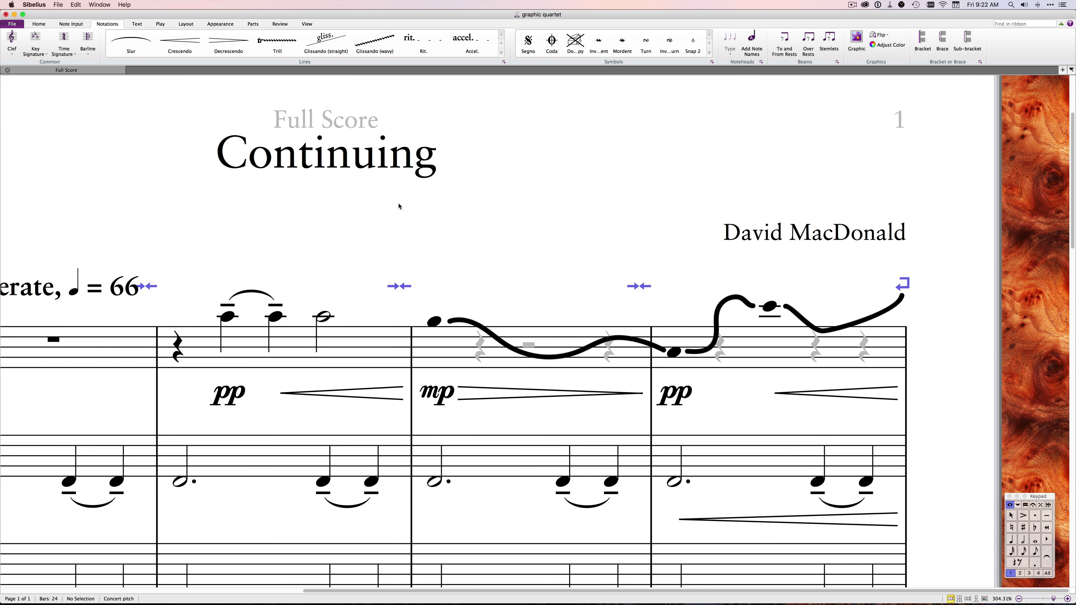
scroll(398, 206, down, 3)
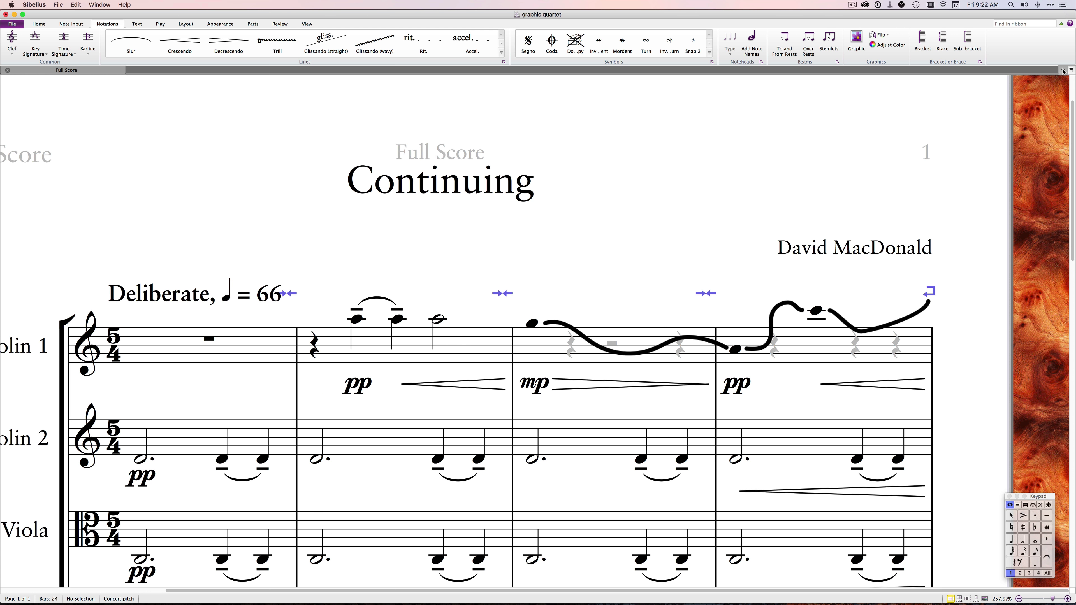
click(1071, 69)
click(1045, 103)
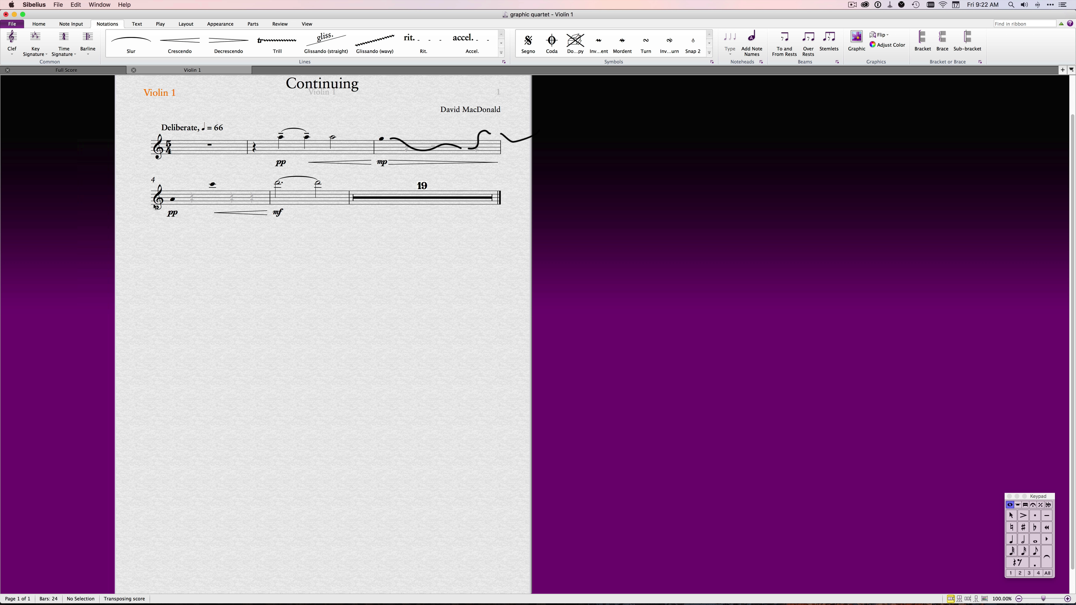
Step: Add a system break at the end of bar 4 in the Violin 1 part and inspect the curves there
click(271, 197)
key(Return)
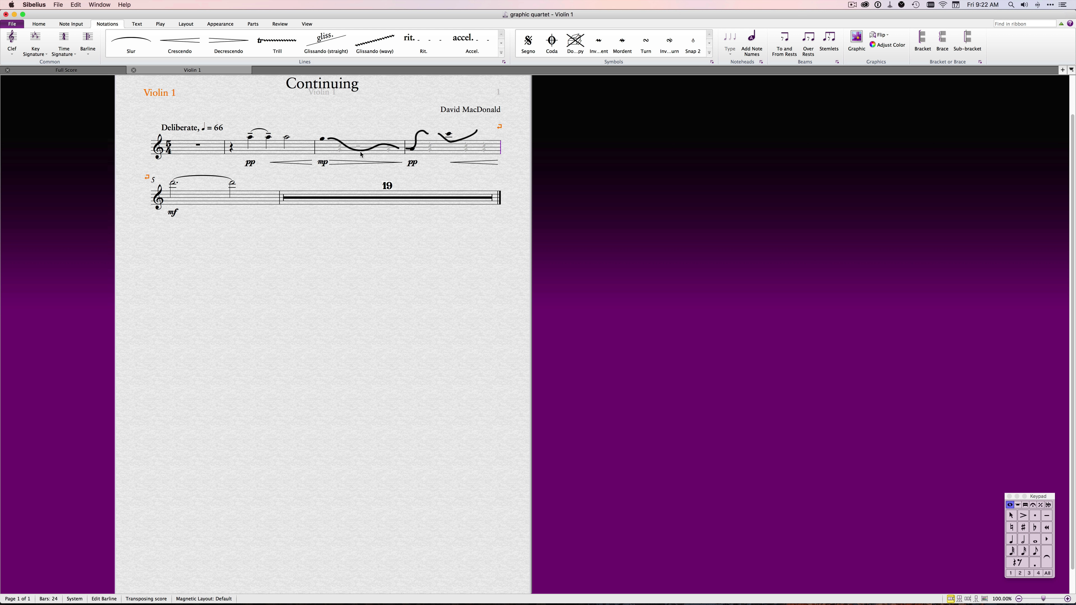
scroll(360, 155, up, 3)
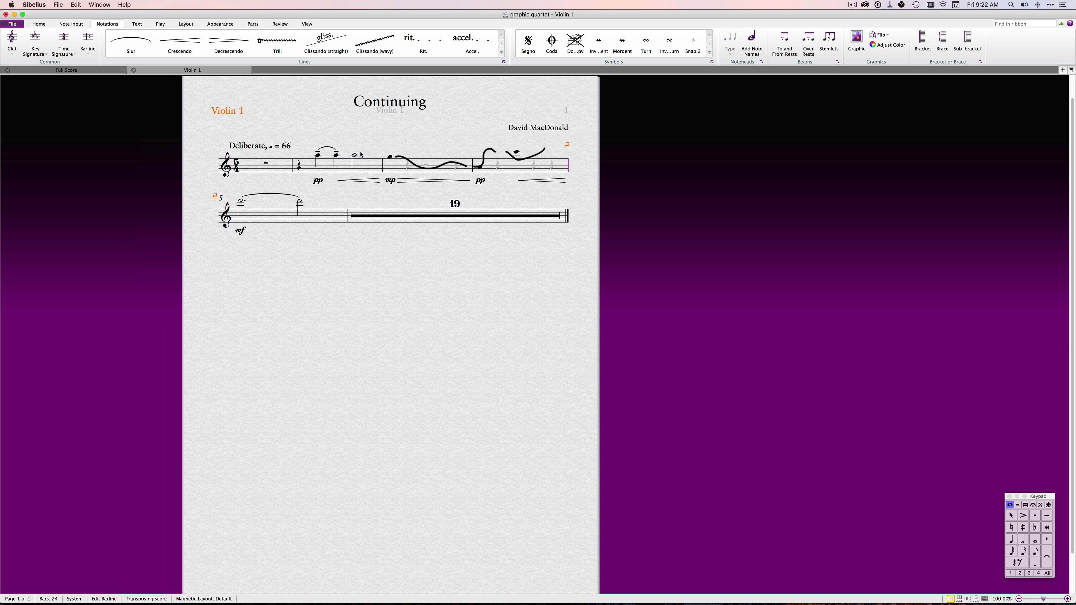
scroll(361, 155, up, 4)
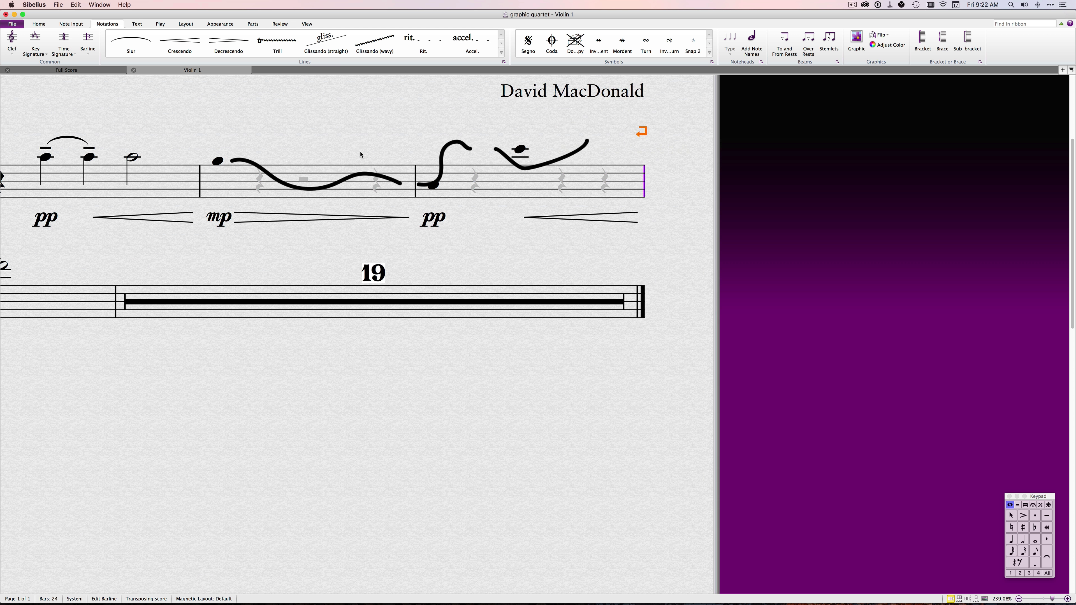
scroll(361, 155, up, 2)
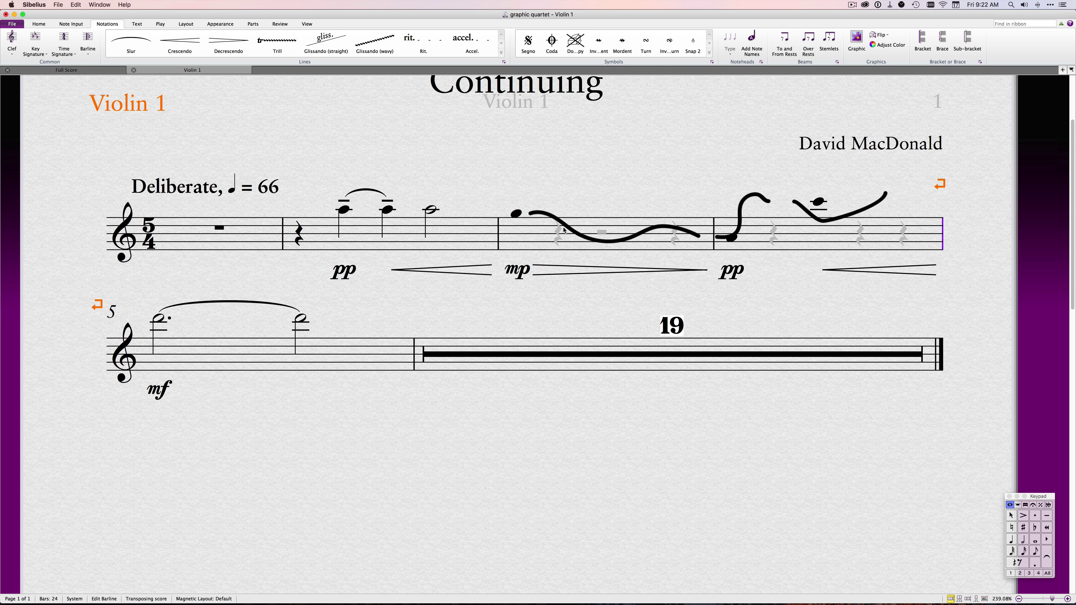
Step: Switch to Illustrator and select the first, longest curve with the Selection tool
key(alt+Tab)
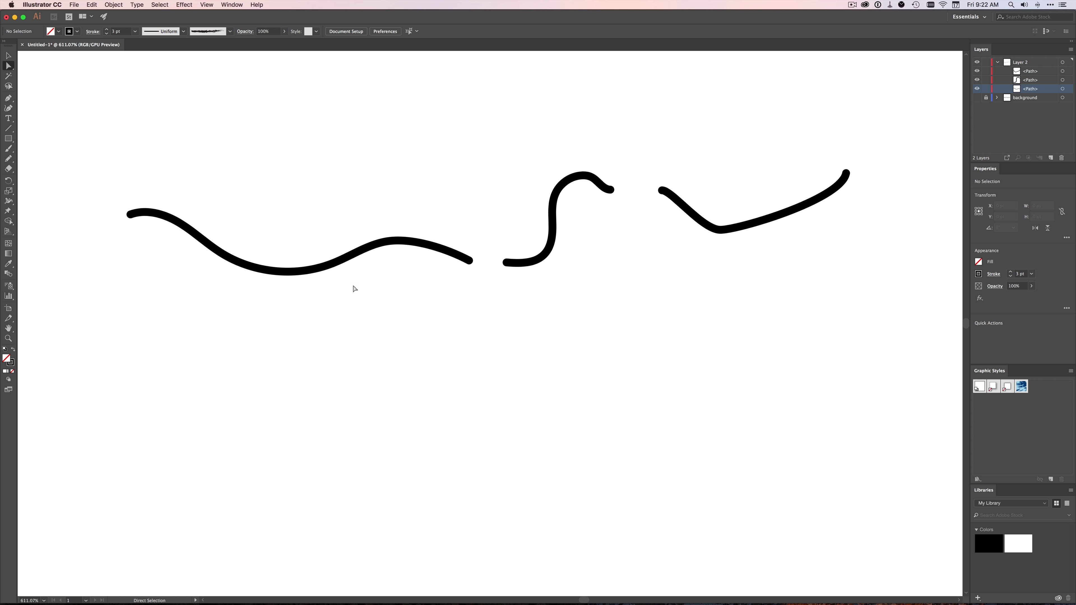
click(469, 262)
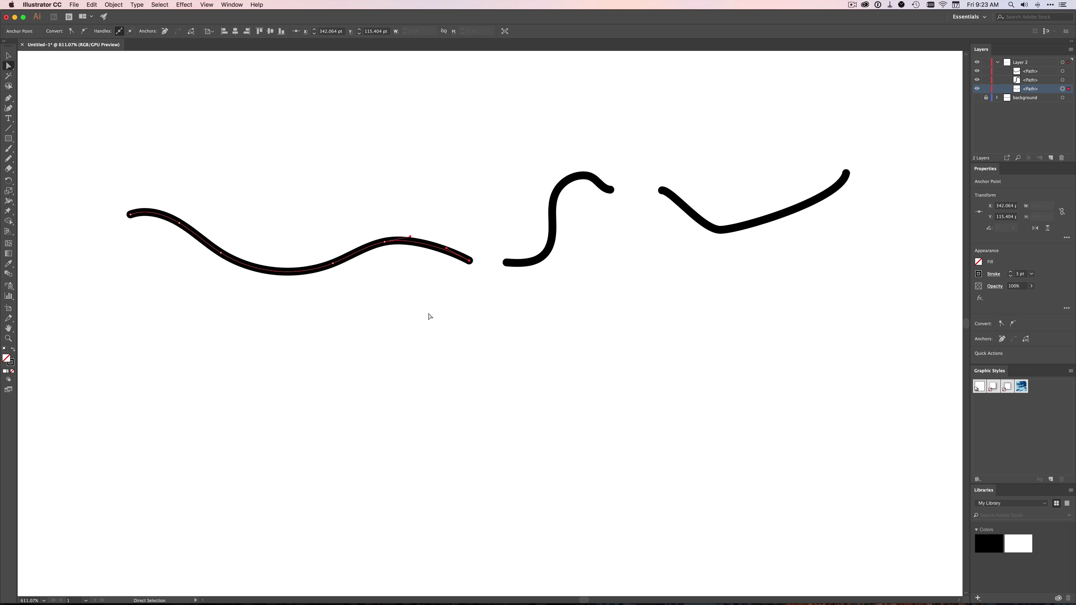
click(8, 56)
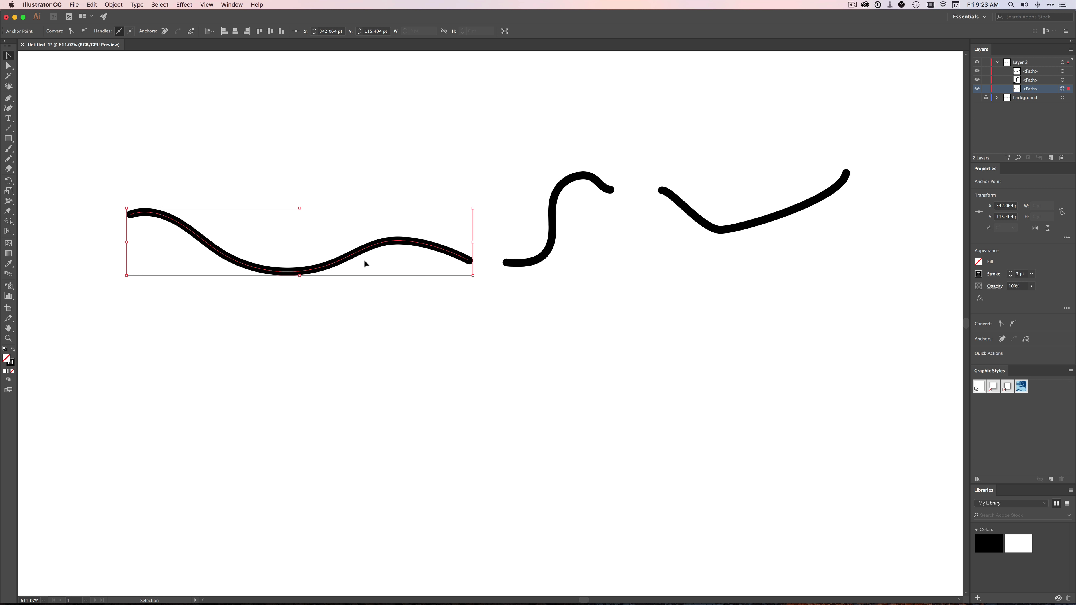